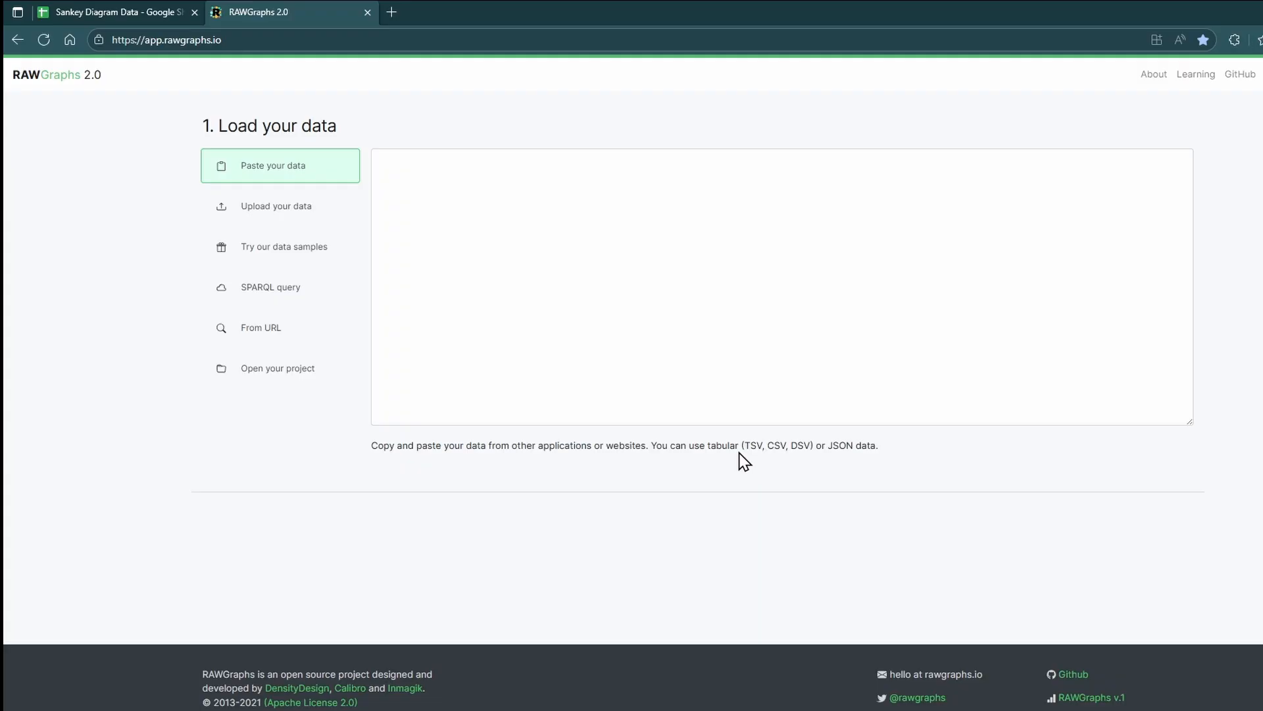
Step: Copy the Example 1 Source, Target and Value table (A4:C16) from the spreadsheet and paste it into RAWGraphs as data
click(135, 12)
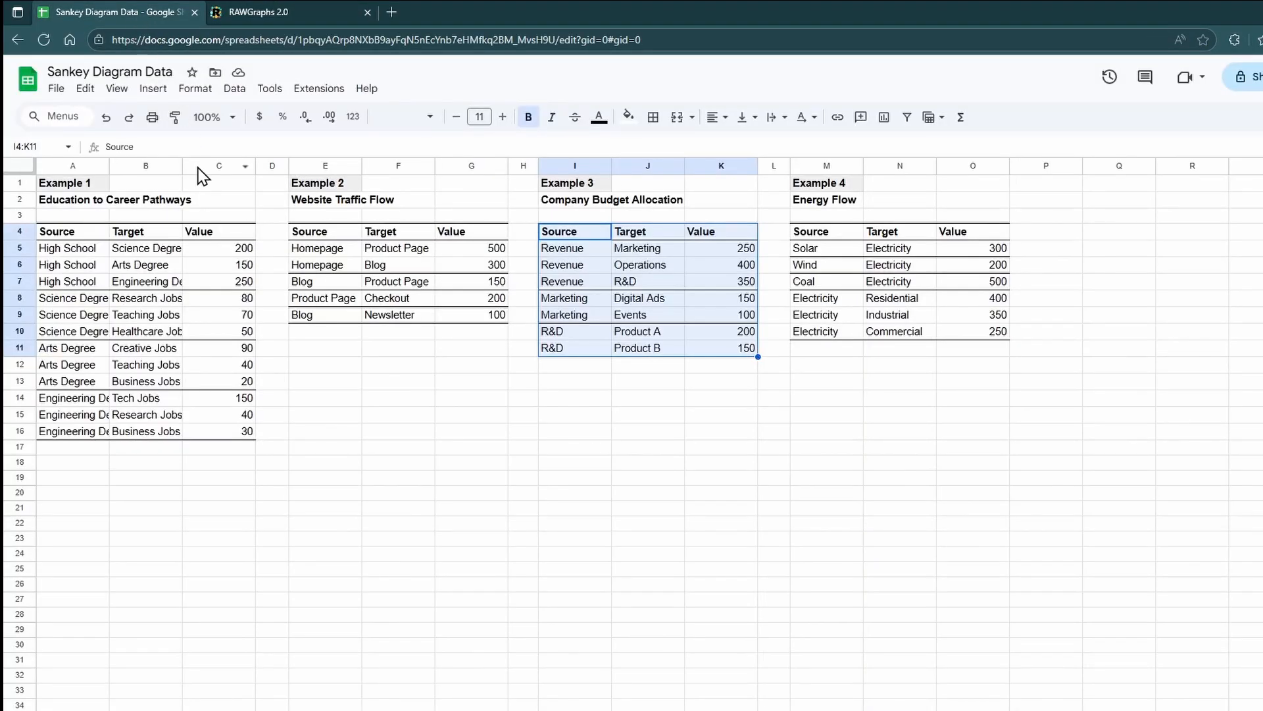
click(157, 267)
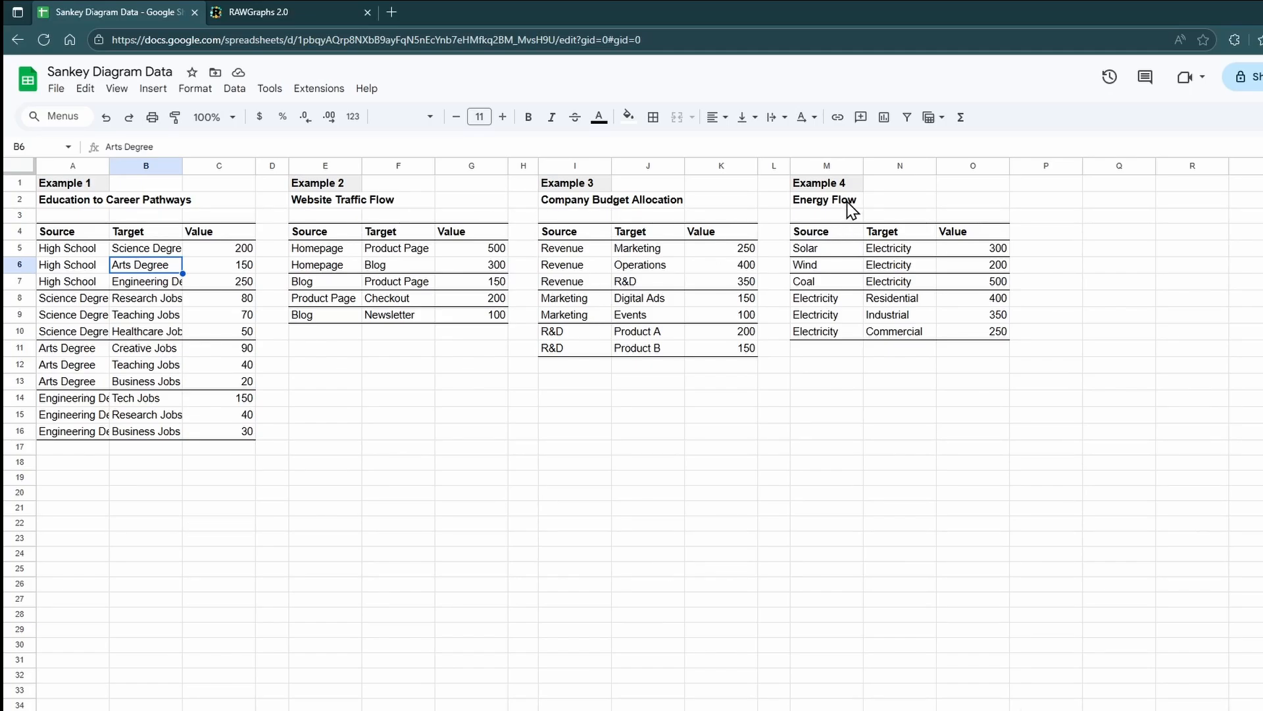
click(325, 414)
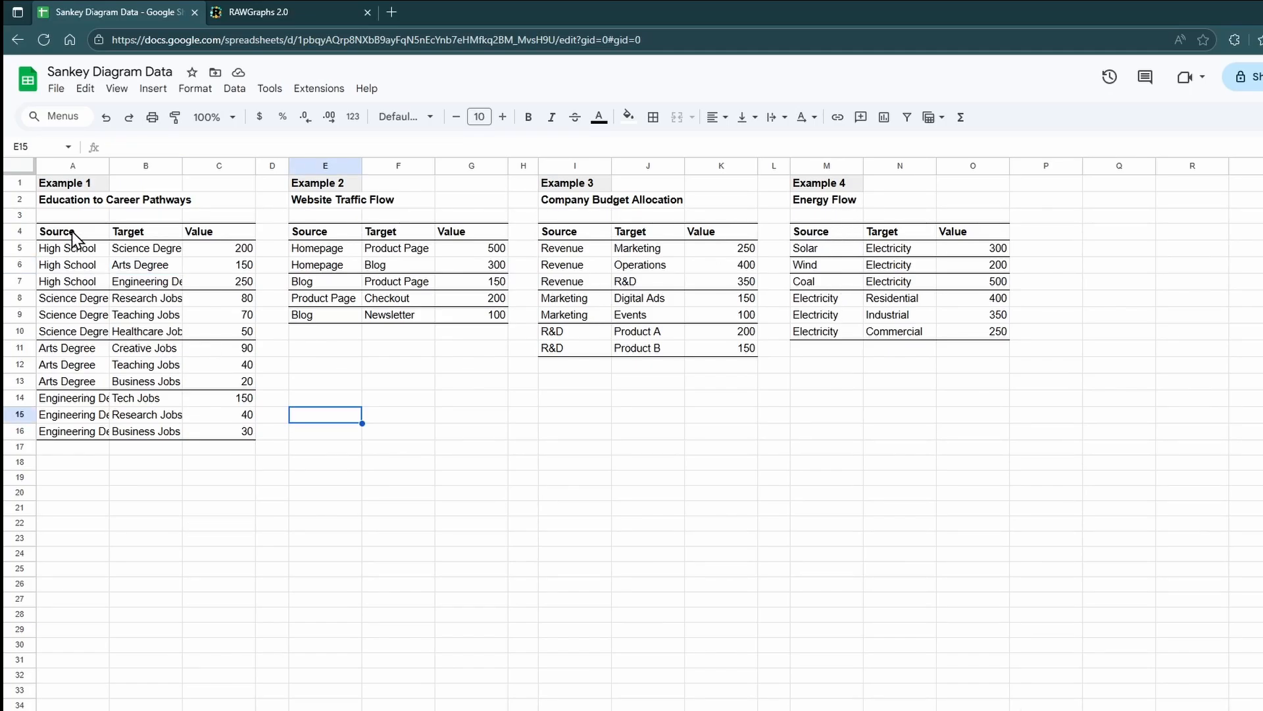
drag(72, 231, 222, 436)
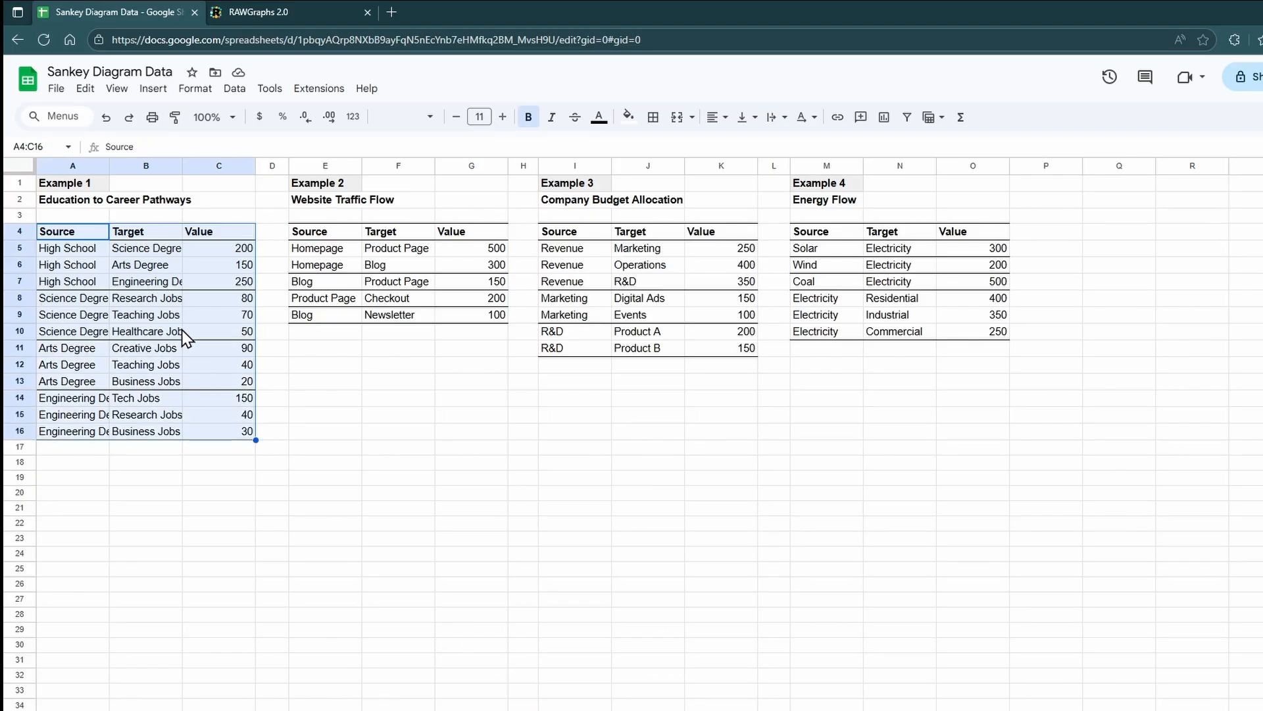
key(ctrl+c)
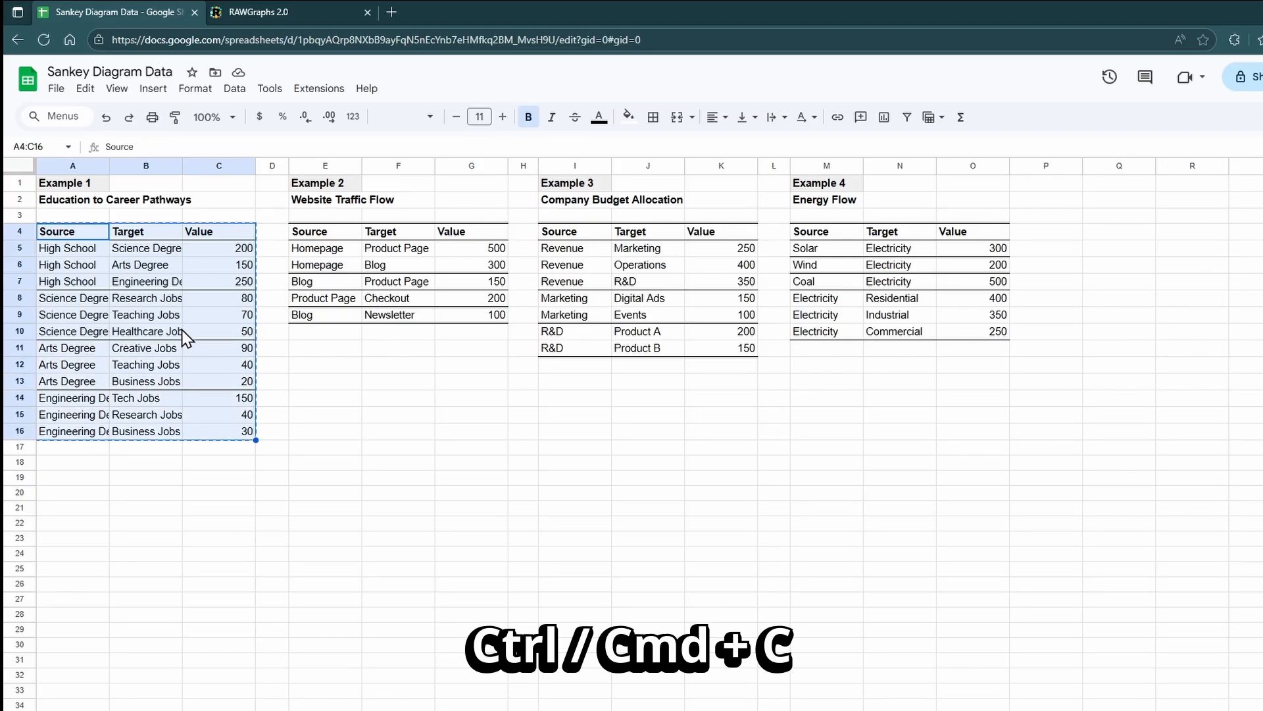
click(292, 11)
key(ctrl+v)
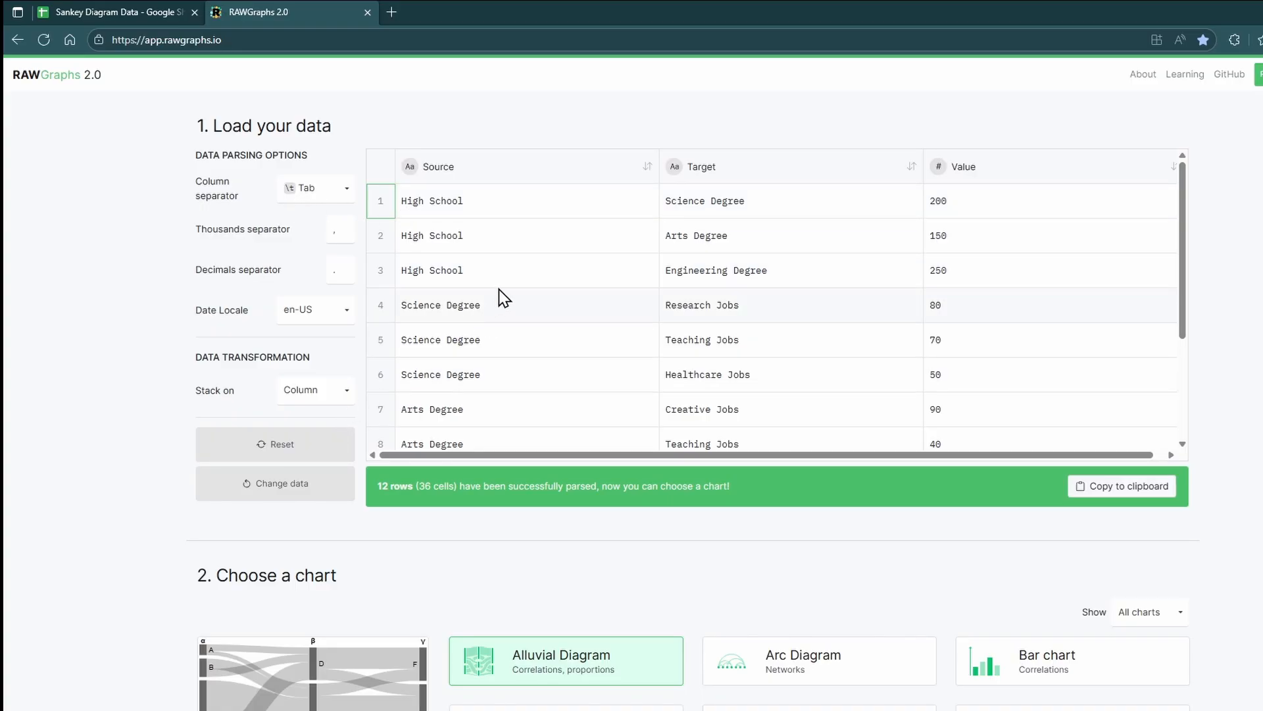
Step: Reset the loaded data and upload sankey_example1_education_career.csv from the Temp\Data folder instead
click(304, 447)
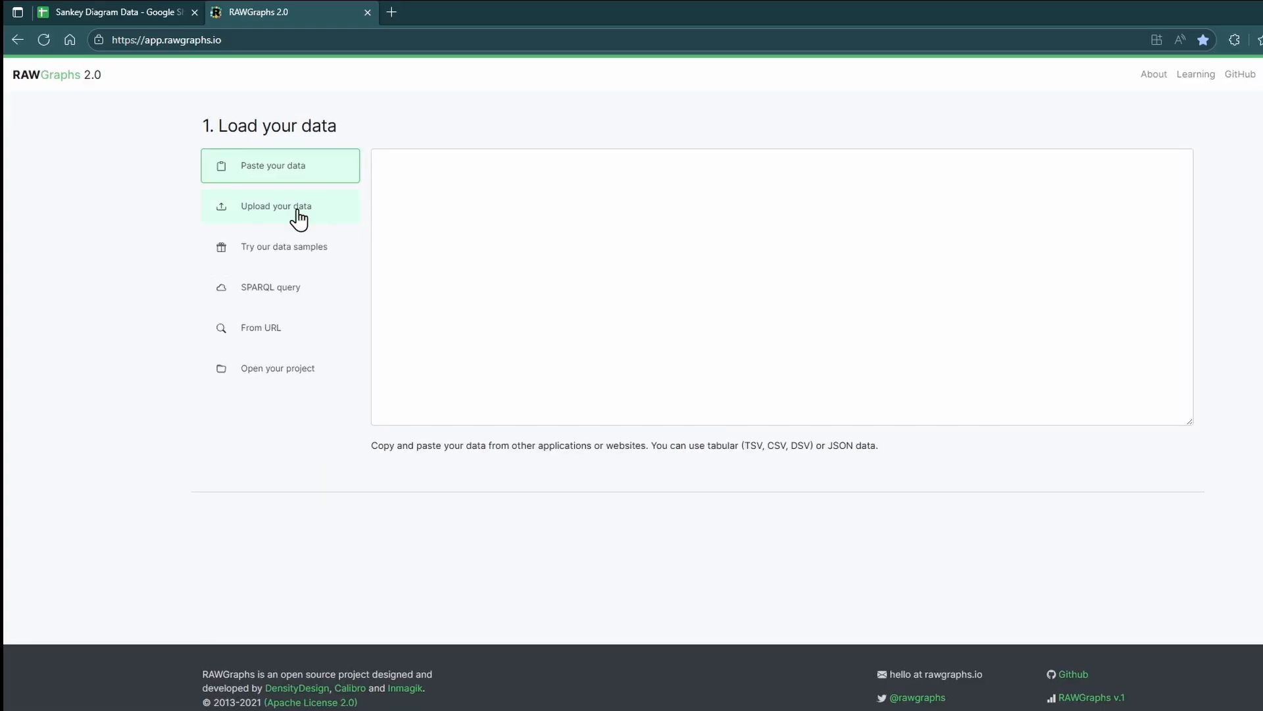
click(297, 211)
click(750, 310)
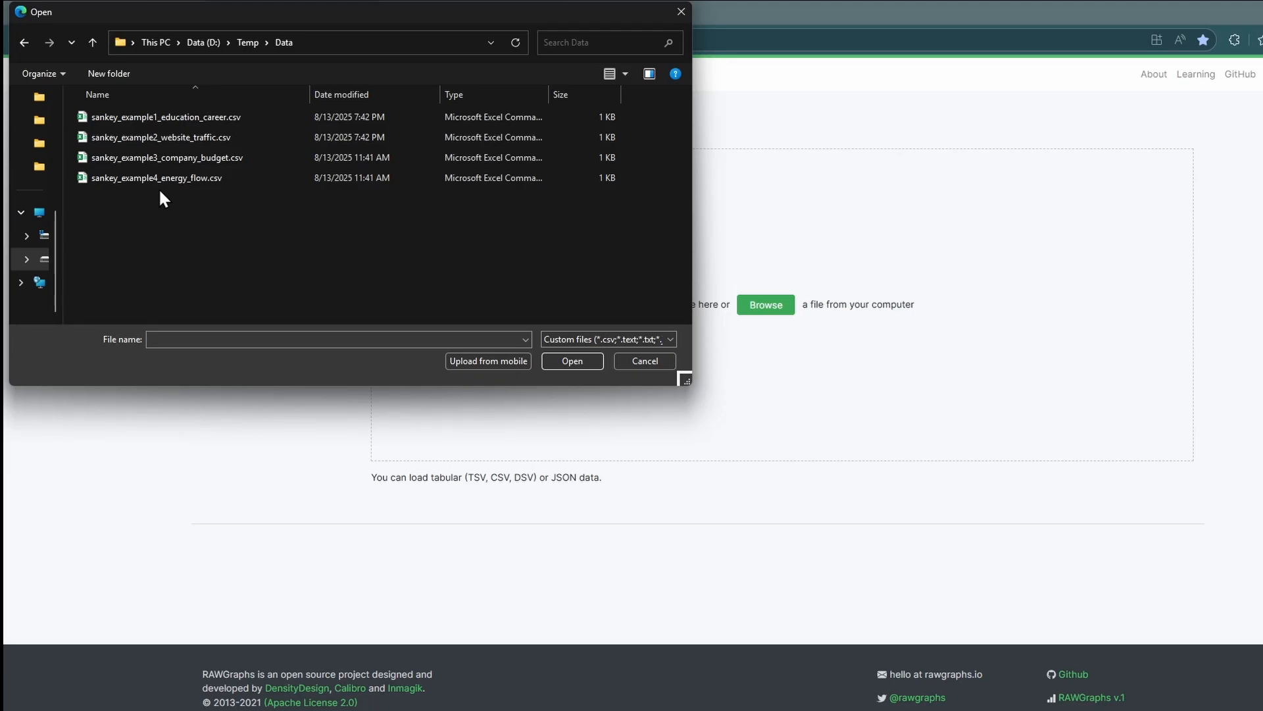
click(188, 116)
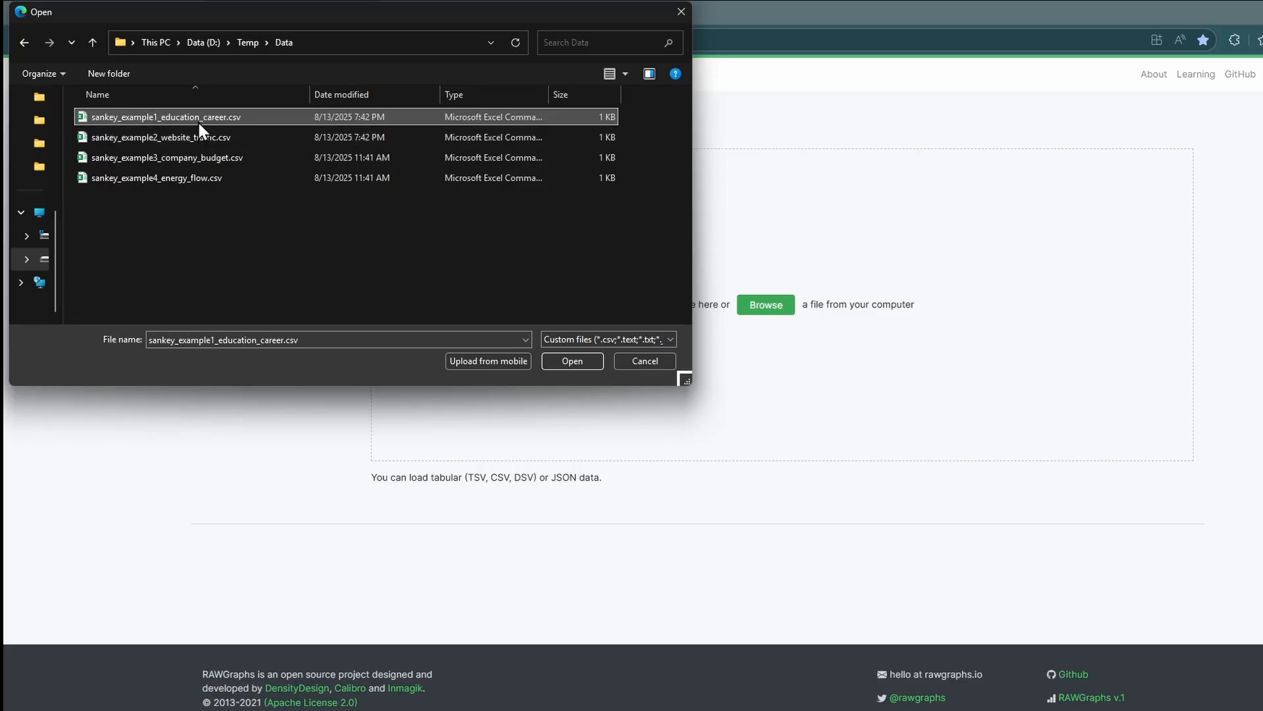
click(570, 362)
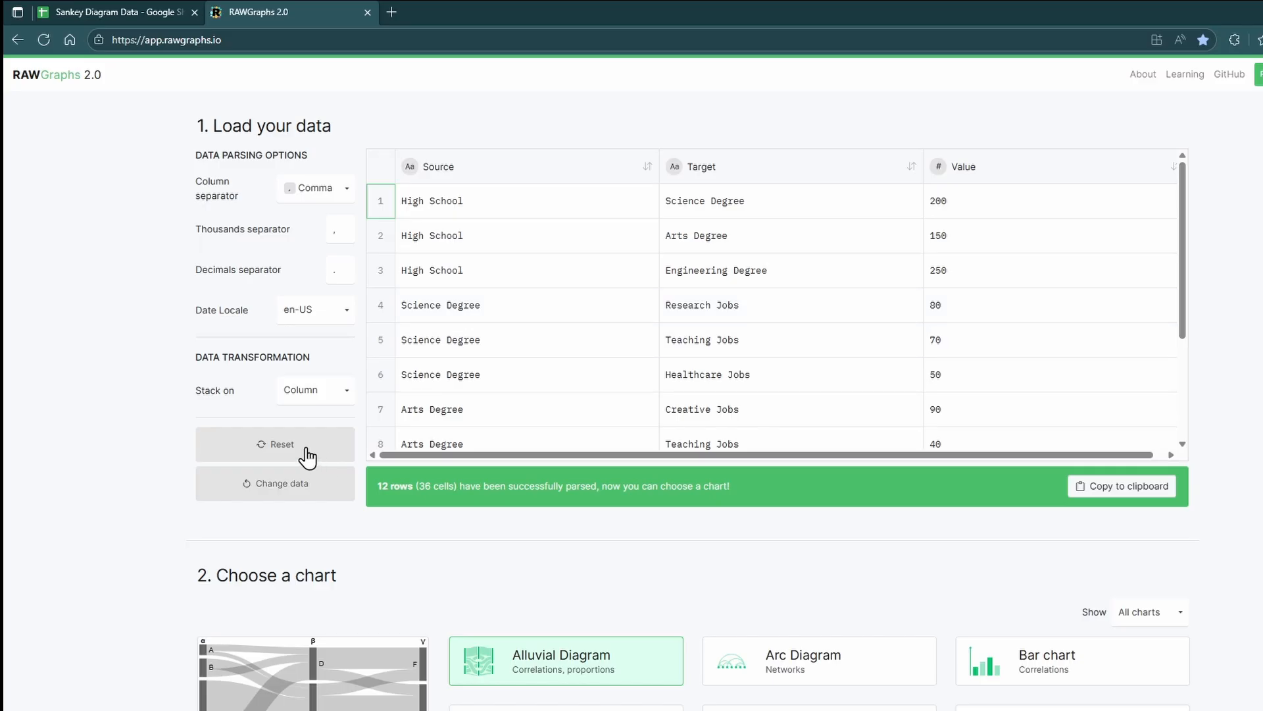
Step: Find and choose the Sankey Diagram chart type
scroll(85, 421, down, 7)
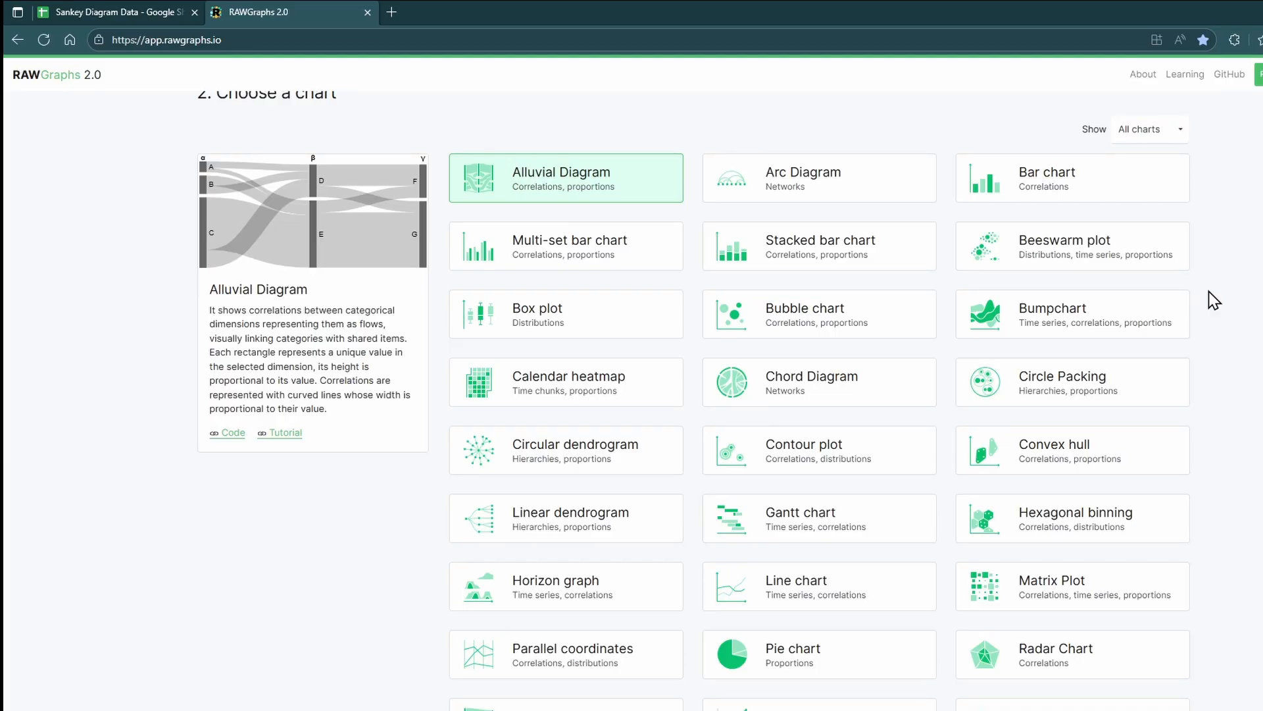
scroll(1214, 301, down, 4)
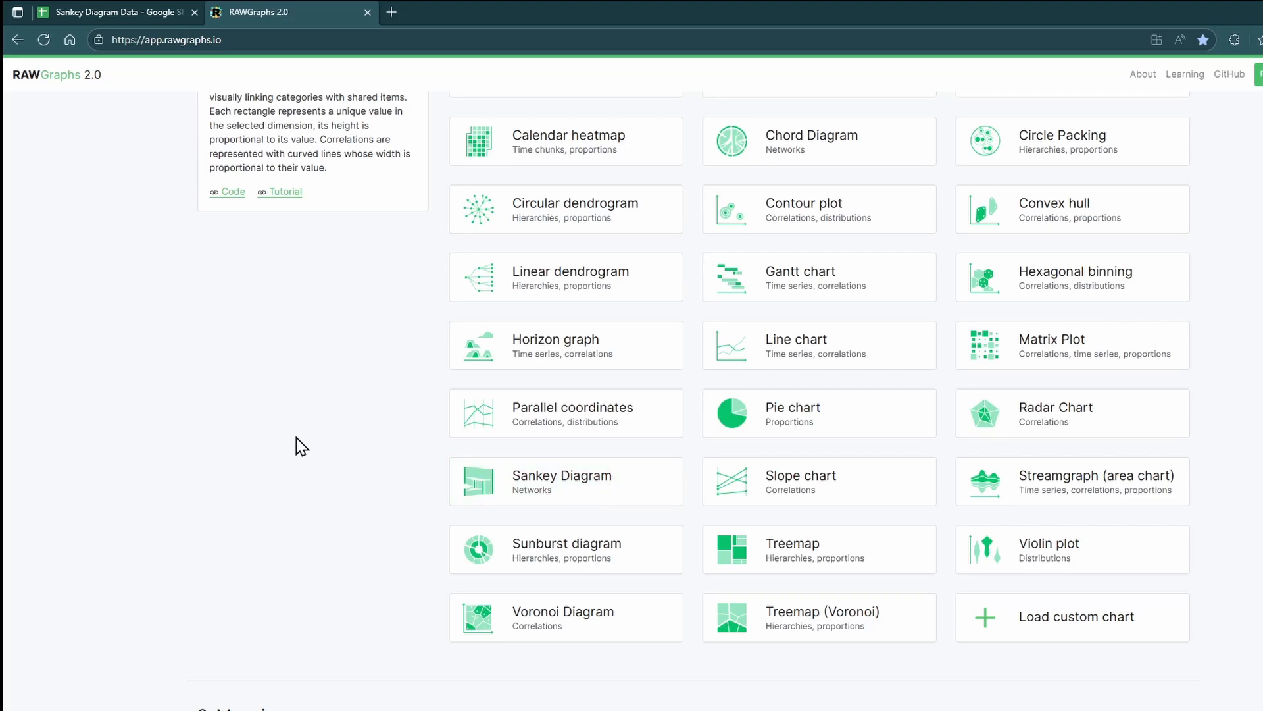
key(ctrl+f)
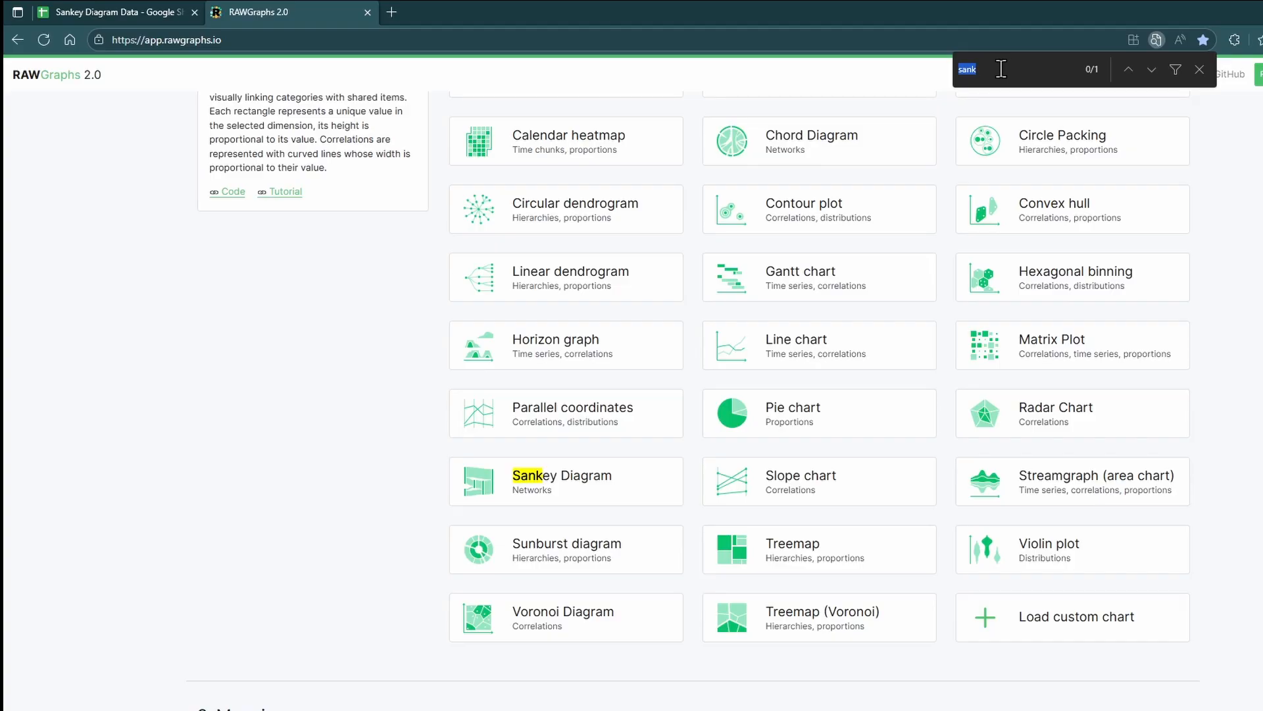
text(sank)
click(645, 482)
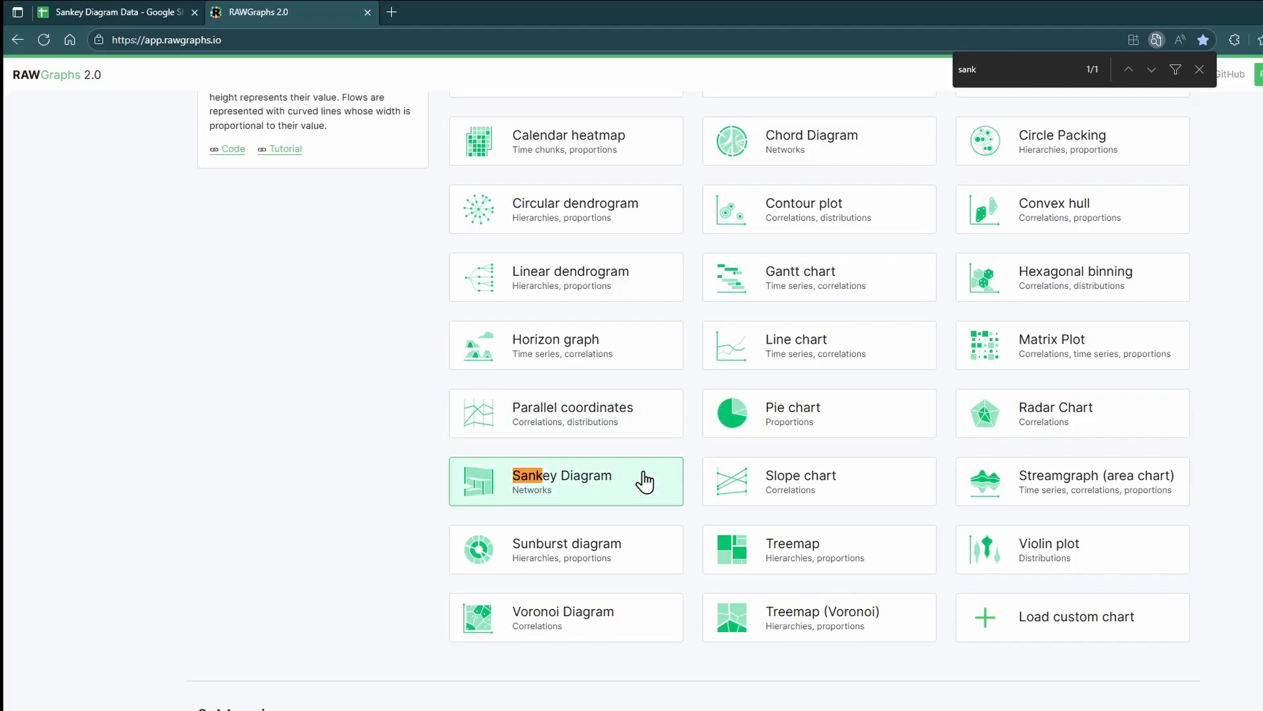
key(Escape)
Step: Map Source to Source Node, Target to Target Node and Value to Size
scroll(643, 480, down, 7)
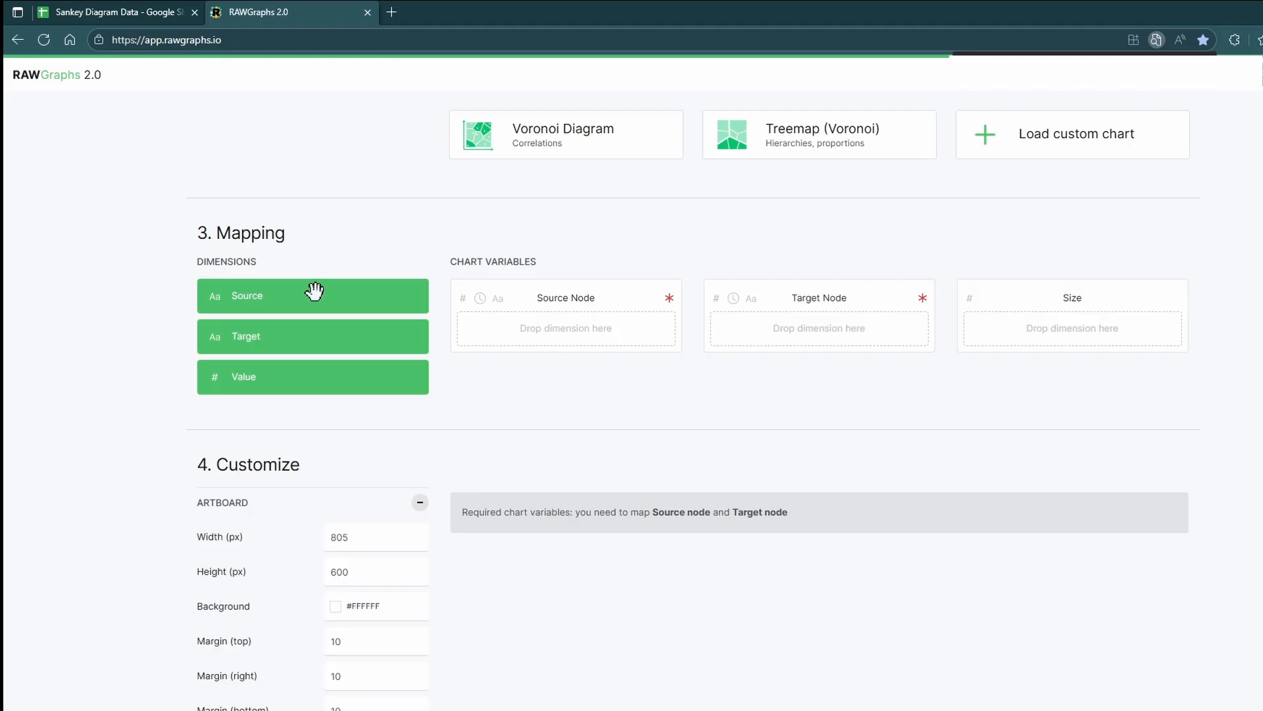
drag(313, 291, 536, 335)
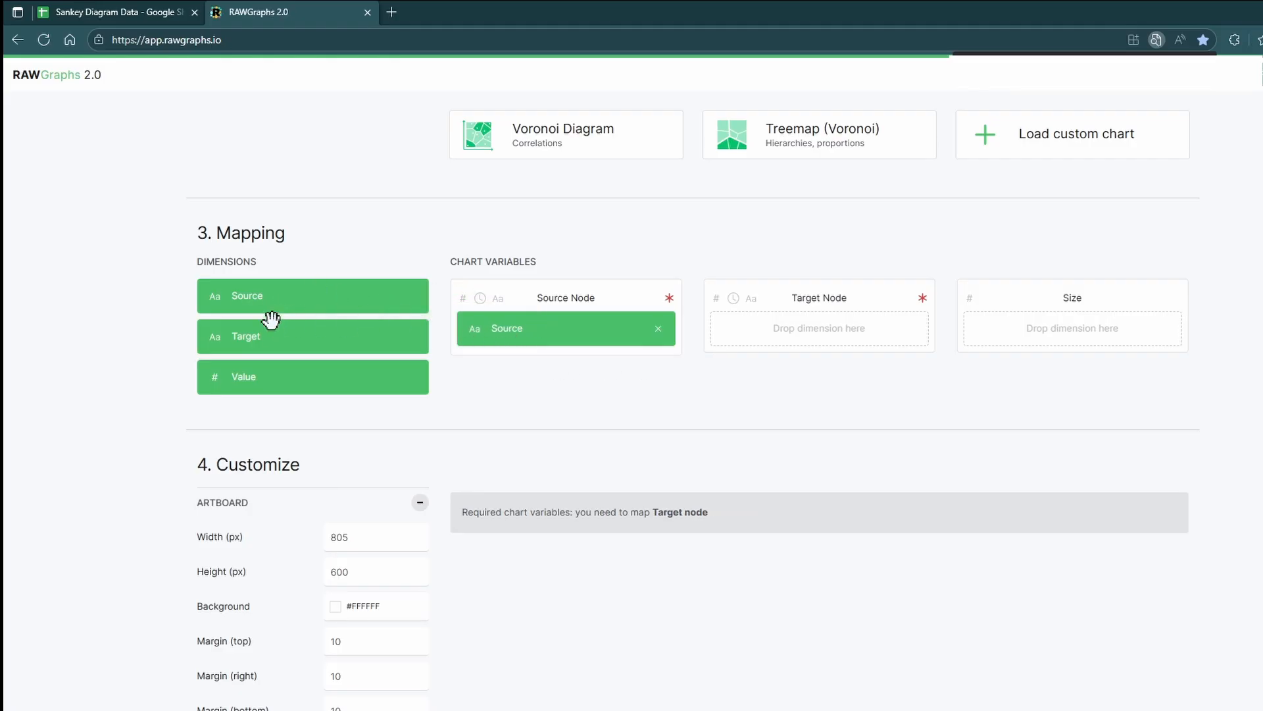
drag(275, 329, 803, 323)
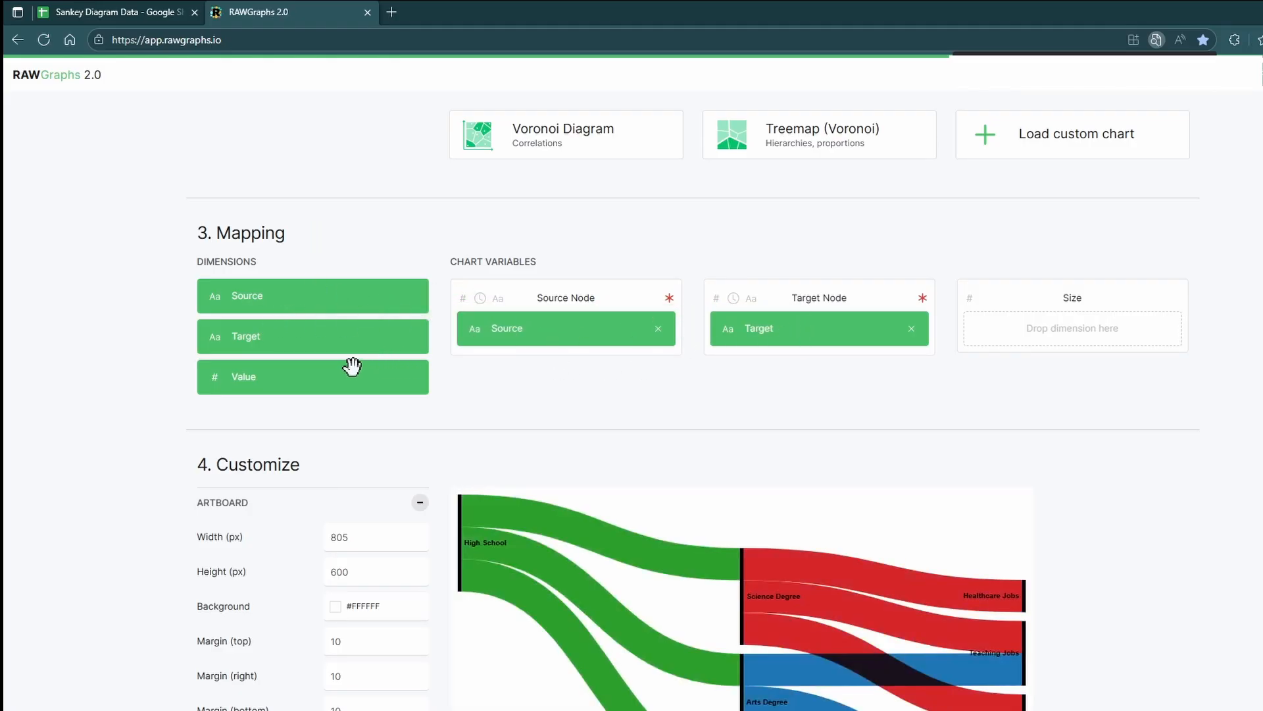
drag(350, 366, 1083, 324)
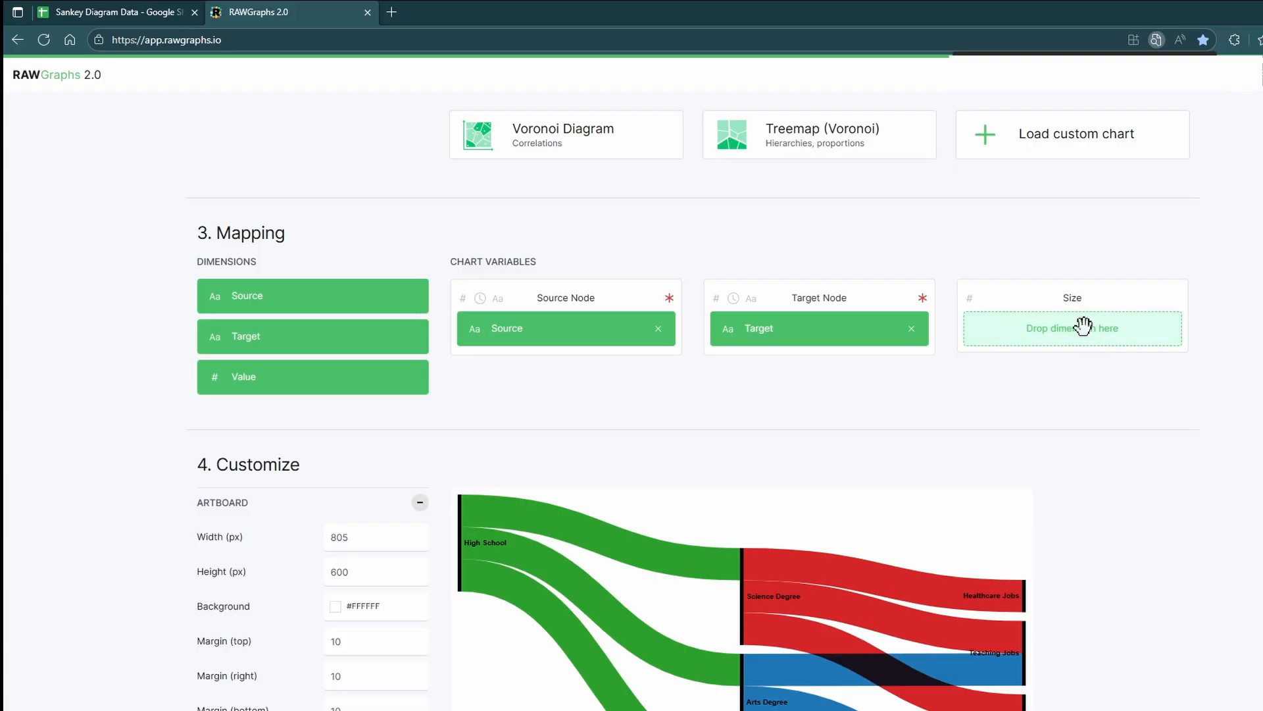
Step: Review the generated diagram and expand the Chart customization options
scroll(962, 344, down, 4)
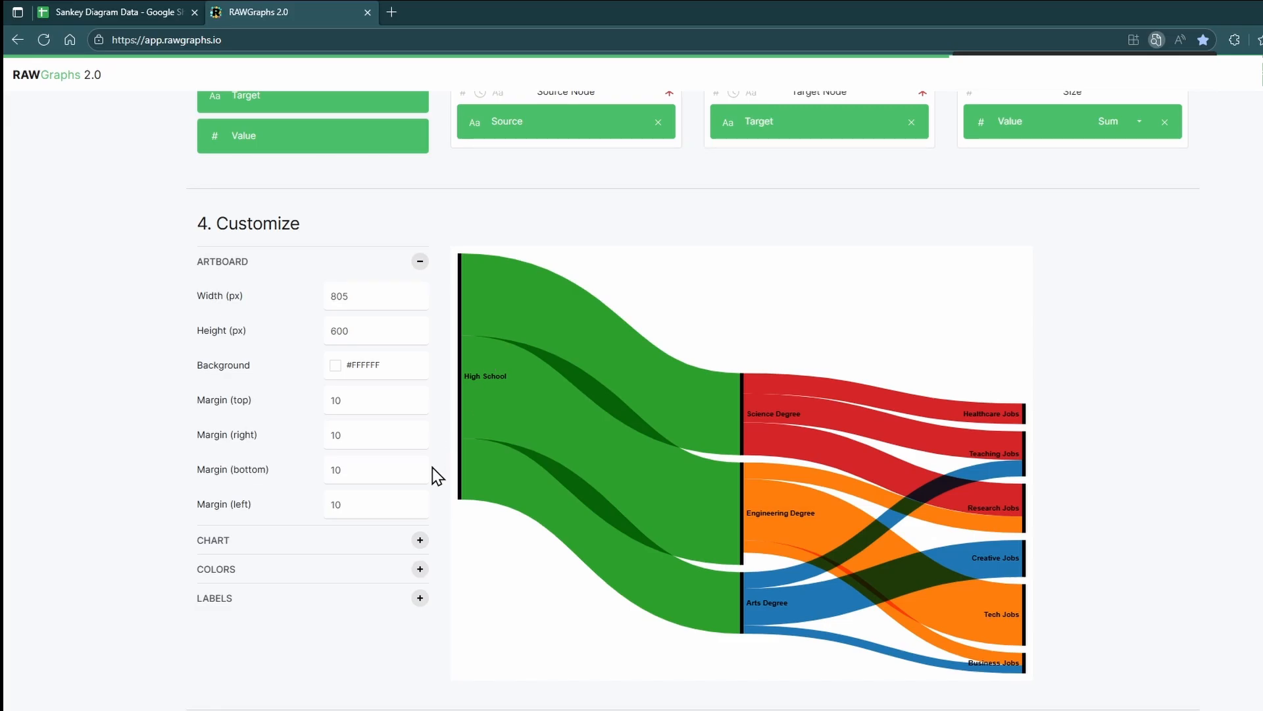
scroll(432, 474, down, 3)
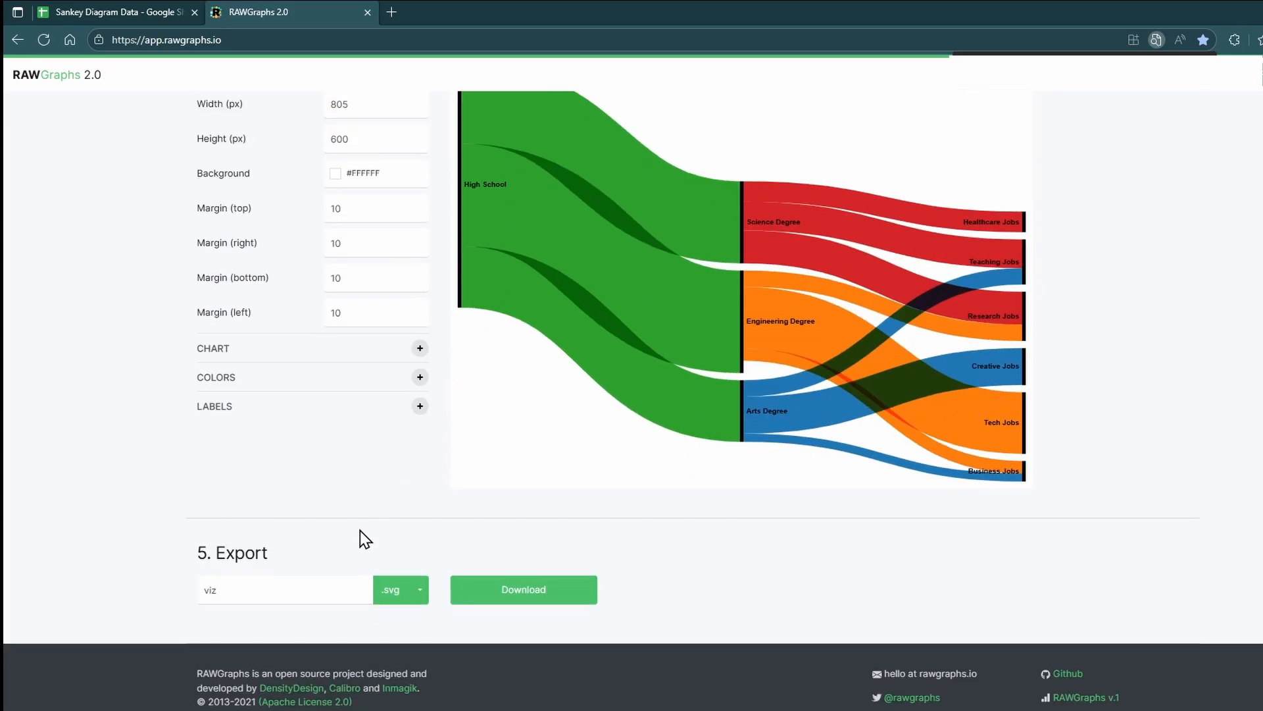
scroll(360, 530, up, 3)
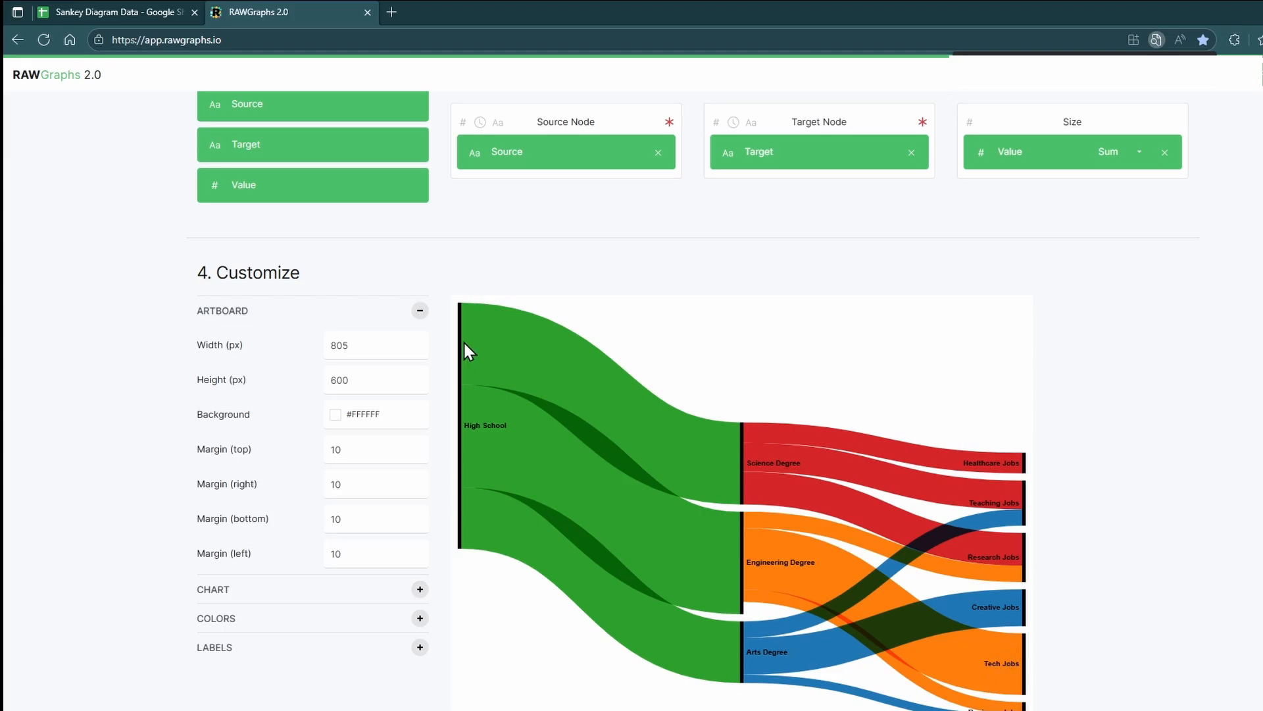
click(419, 590)
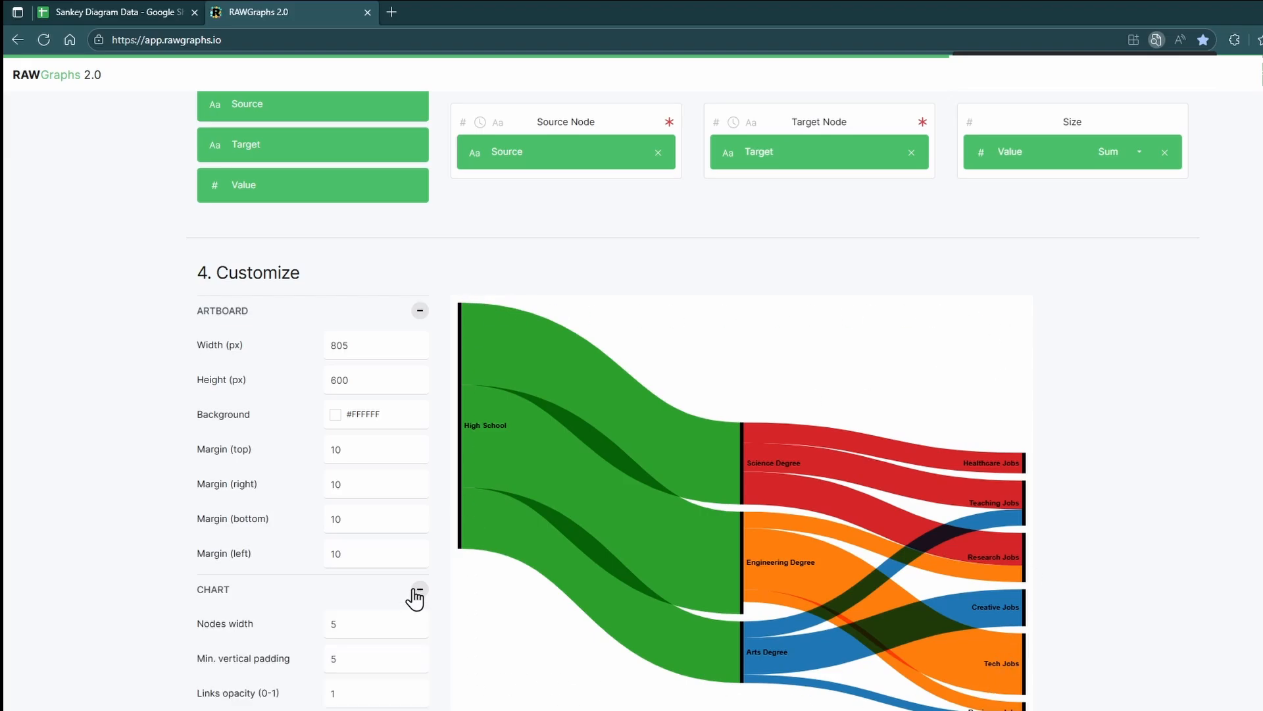
scroll(415, 595, down, 4)
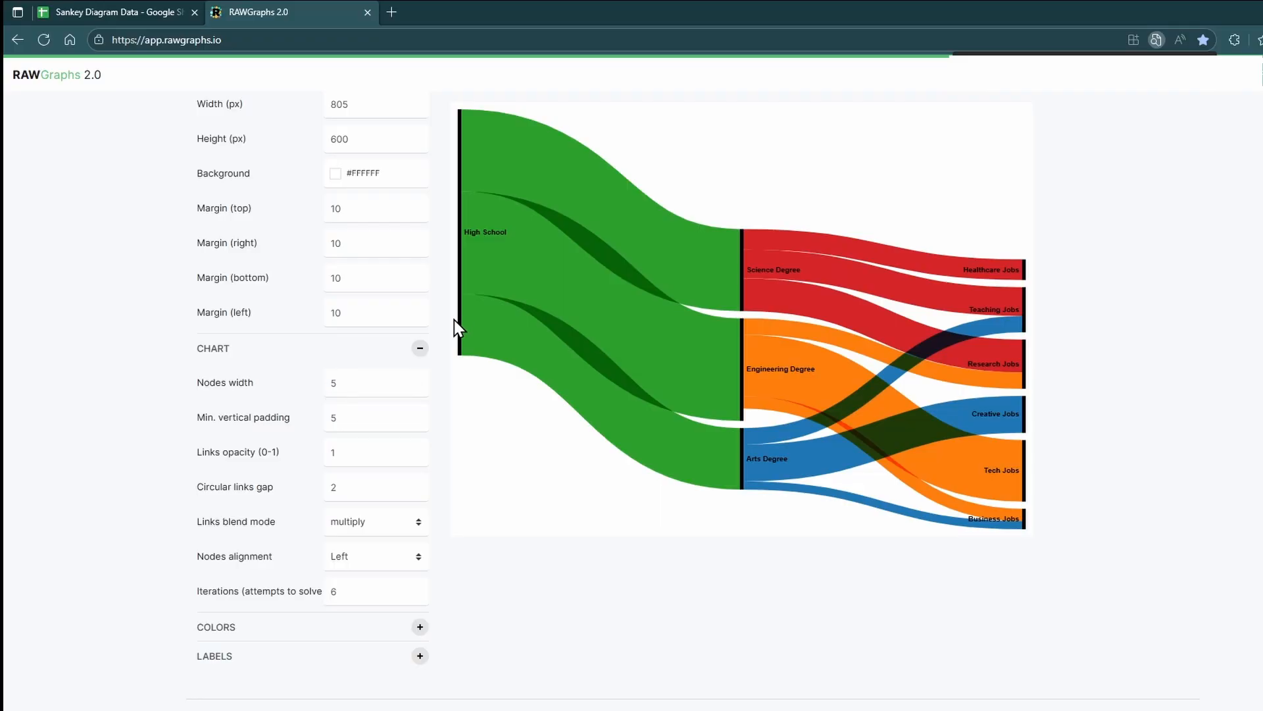
Step: Try a nodes width of 50, then set the nodes width back to 5
double_click(360, 381)
text(0)
key(Tab)
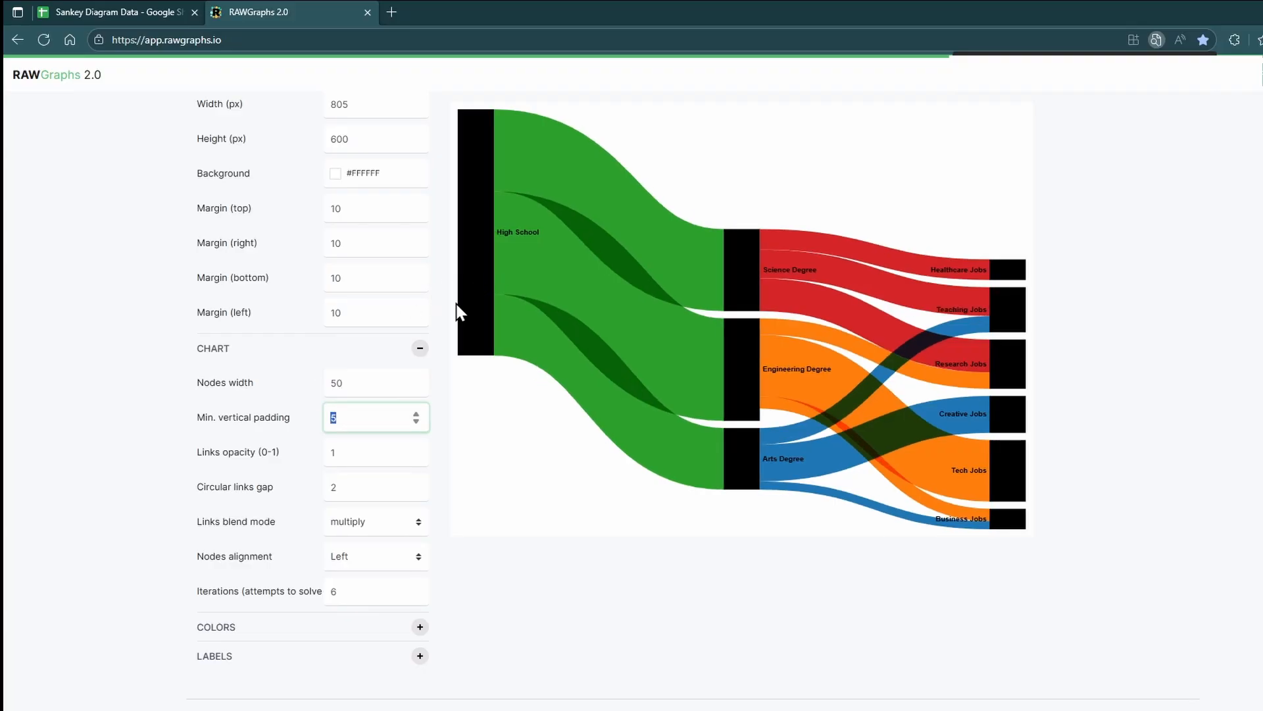
key(shift+Tab)
text(5)
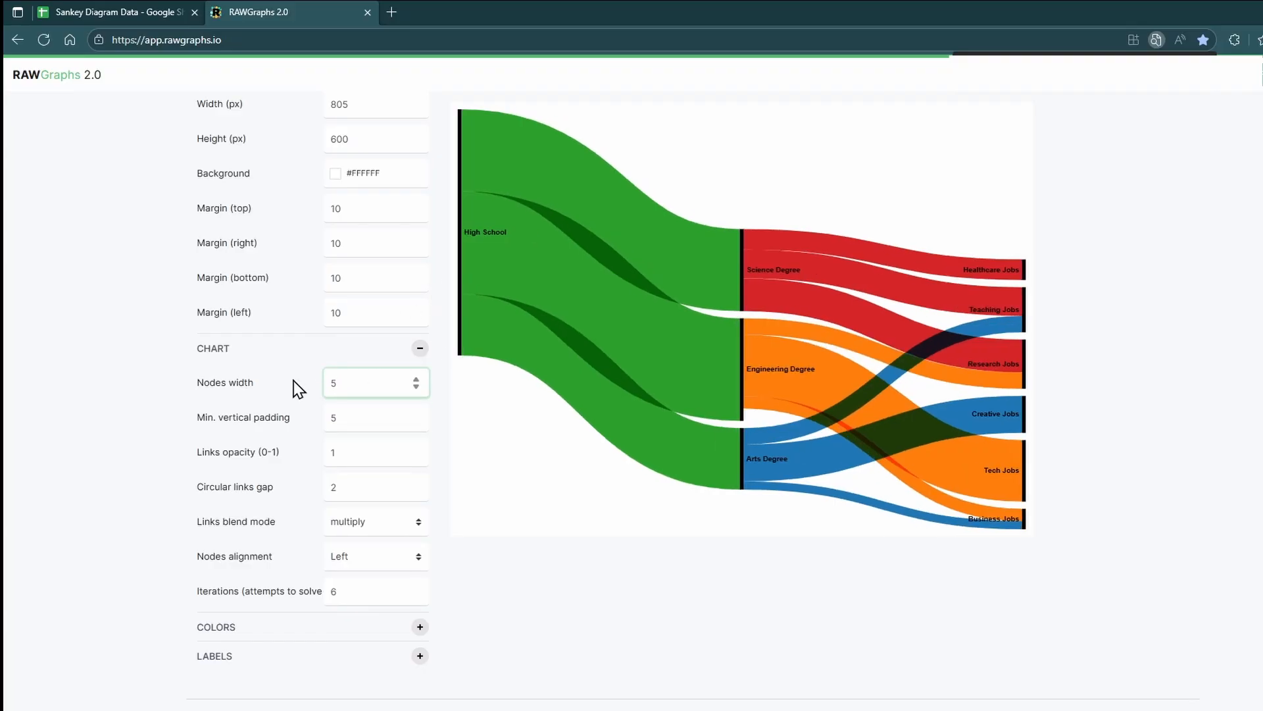
Step: Try minimum vertical padding values of 10 and 30, then set it back to 5
click(294, 388)
drag(361, 417, 320, 428)
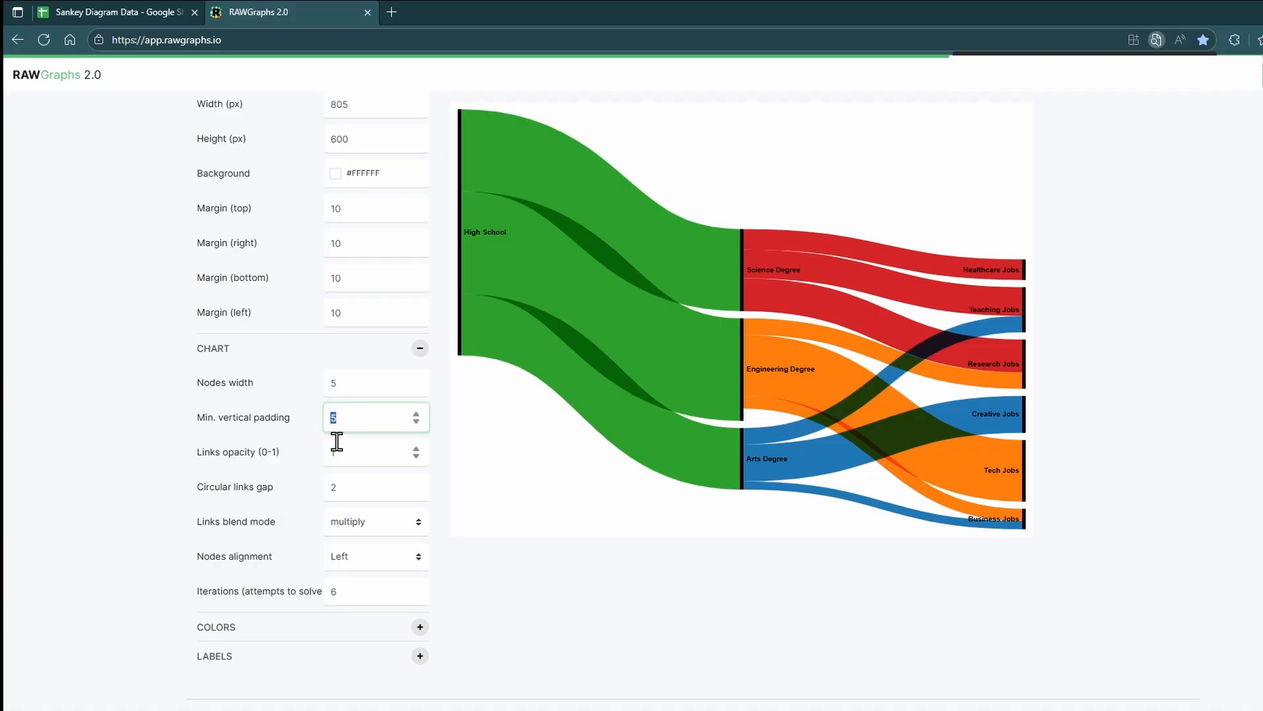
text(10)
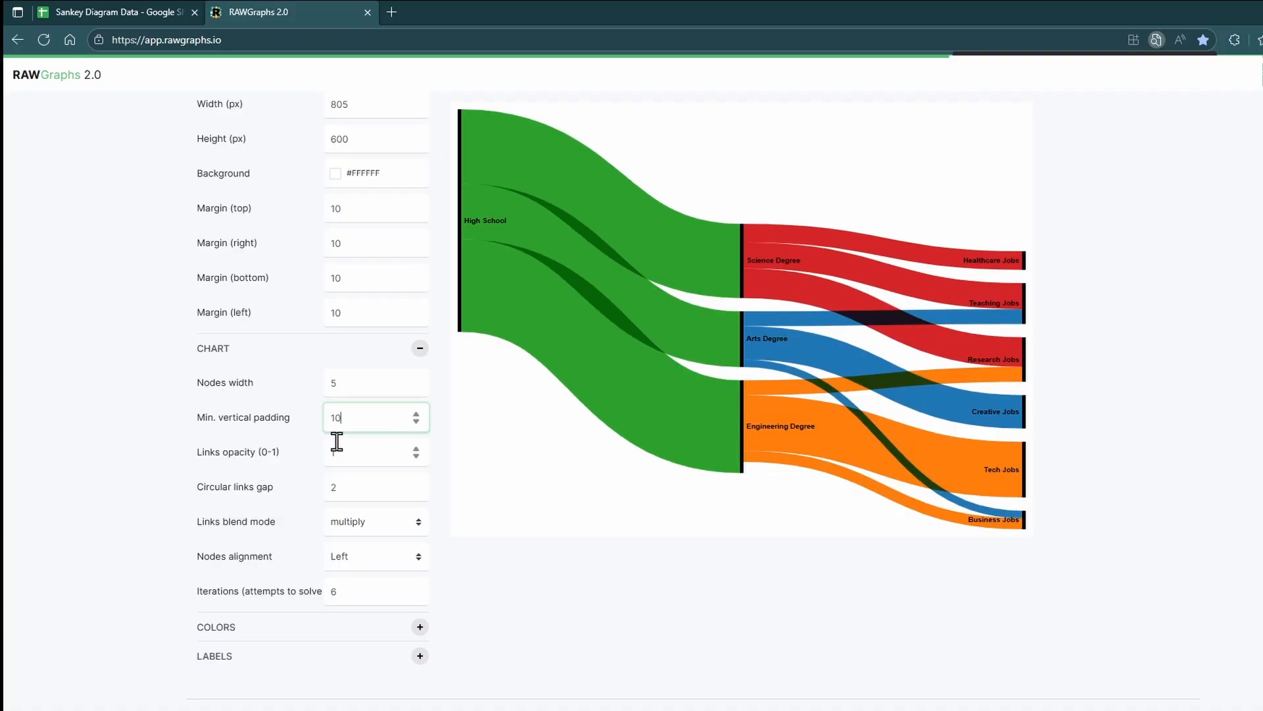
drag(378, 414, 330, 416)
text(30)
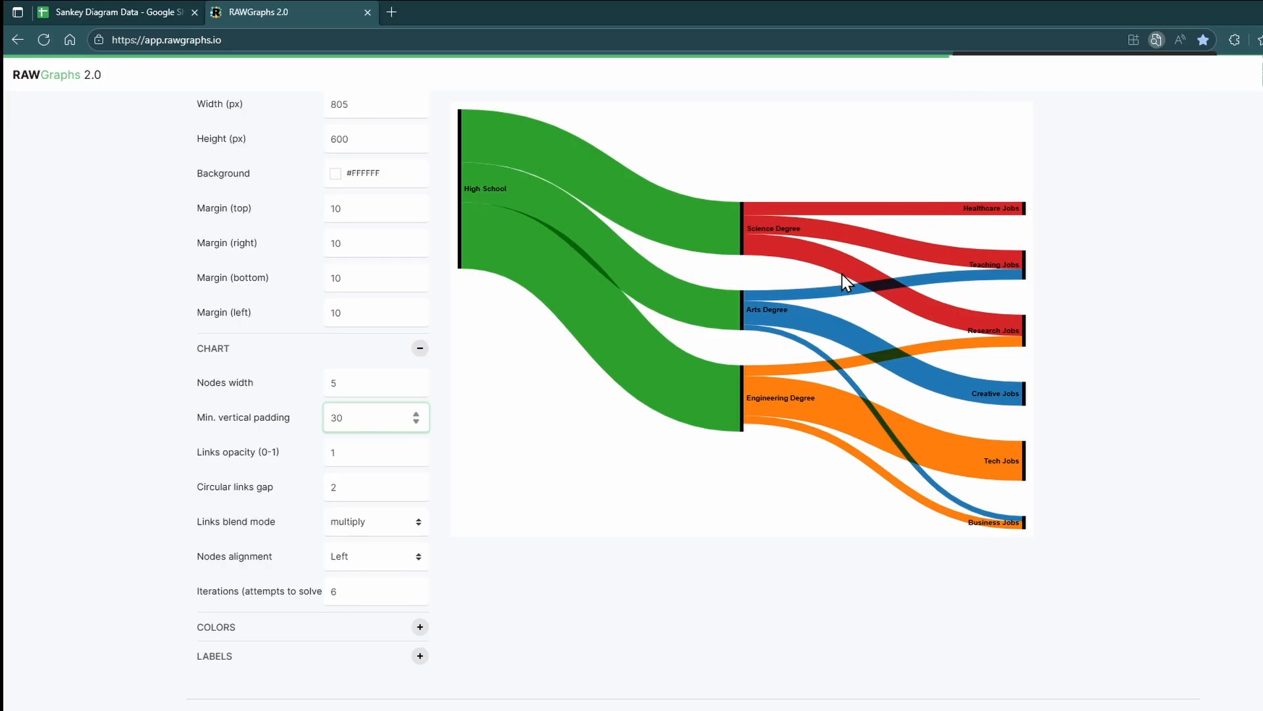
drag(385, 417, 293, 414)
text(5)
Step: Try links opacity values of 0 and 0.5, then set the links opacity back to 1
click(363, 452)
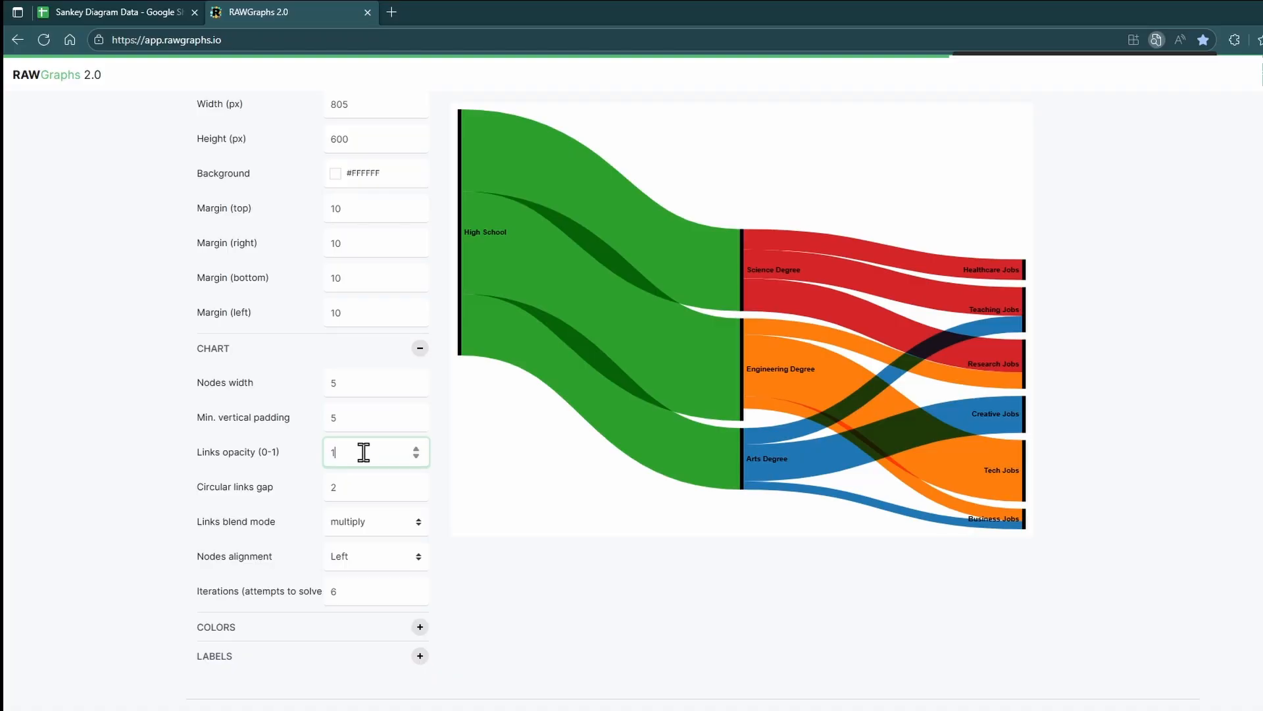
drag(364, 452, 317, 450)
text(0)
click(577, 604)
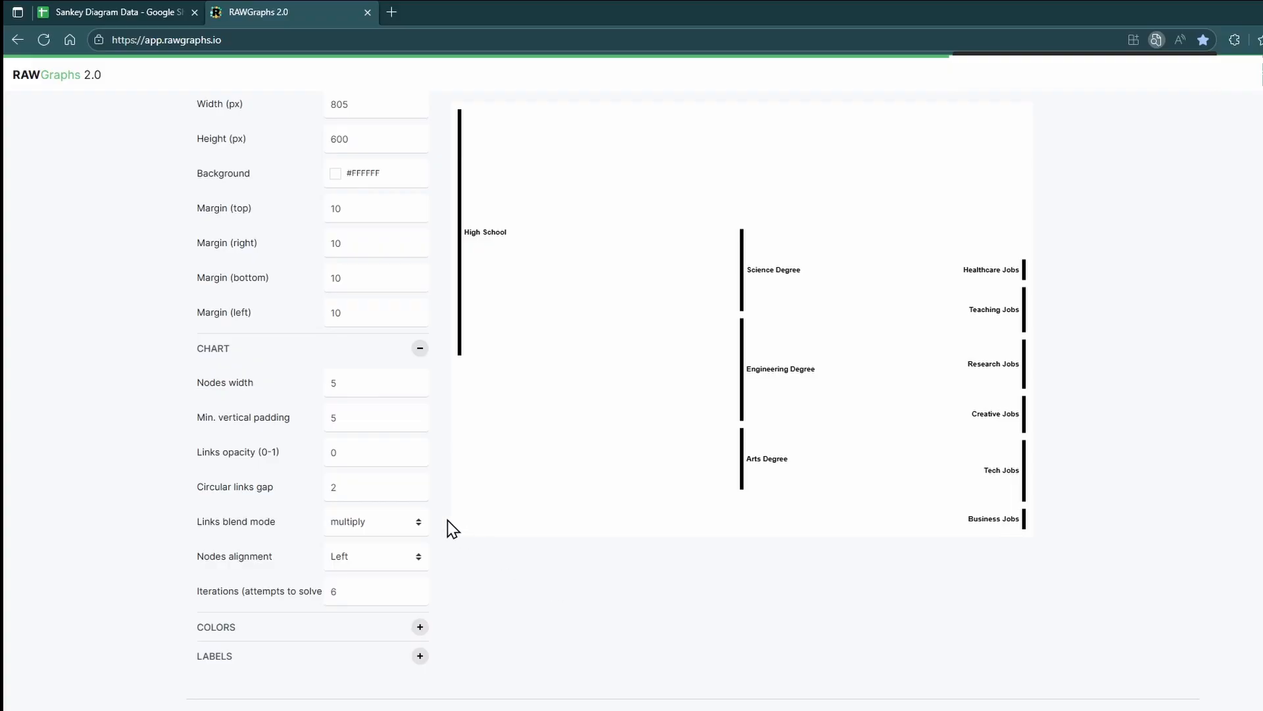
drag(355, 452, 315, 452)
text(0.5)
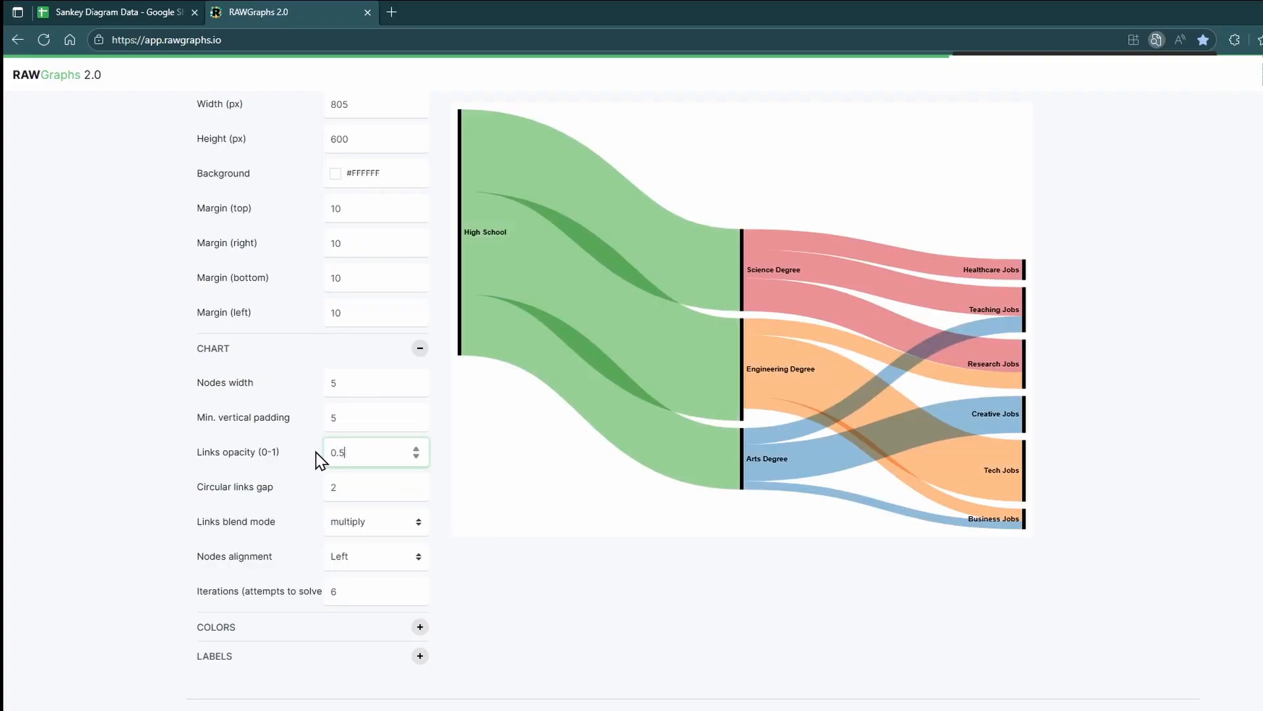
mouse_move(574, 403)
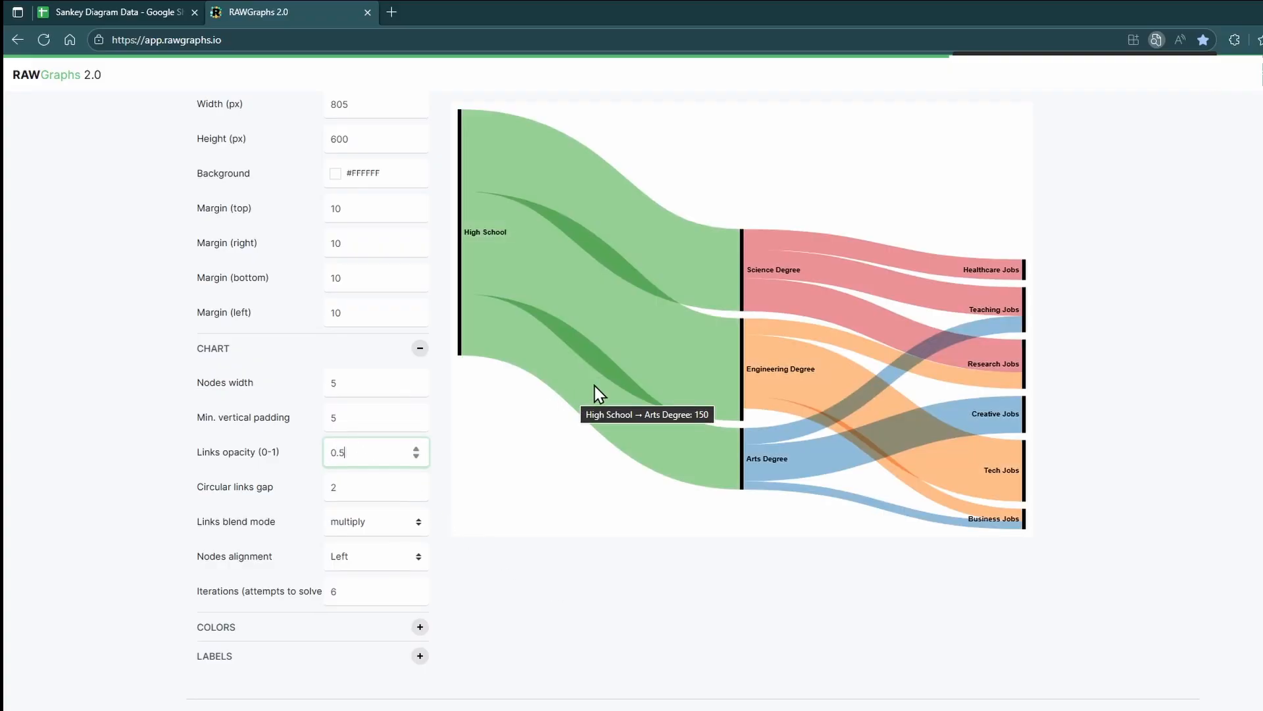
drag(352, 452, 294, 450)
text(1)
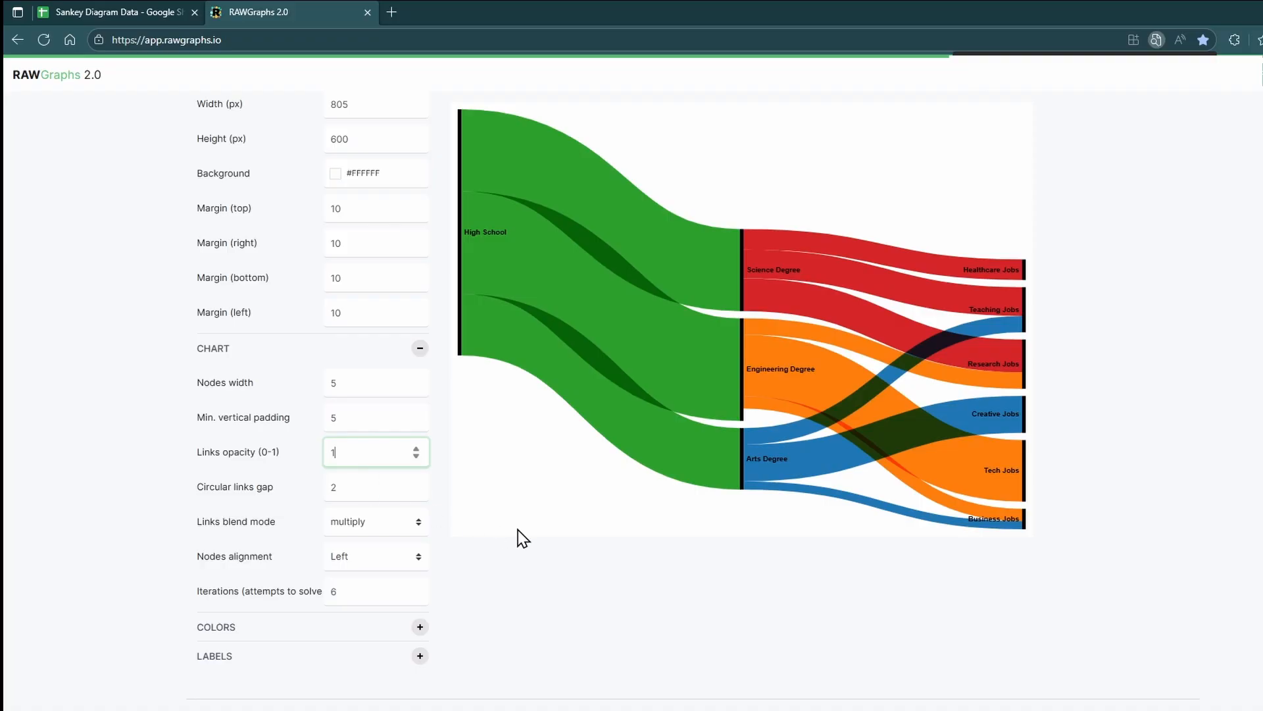
click(345, 488)
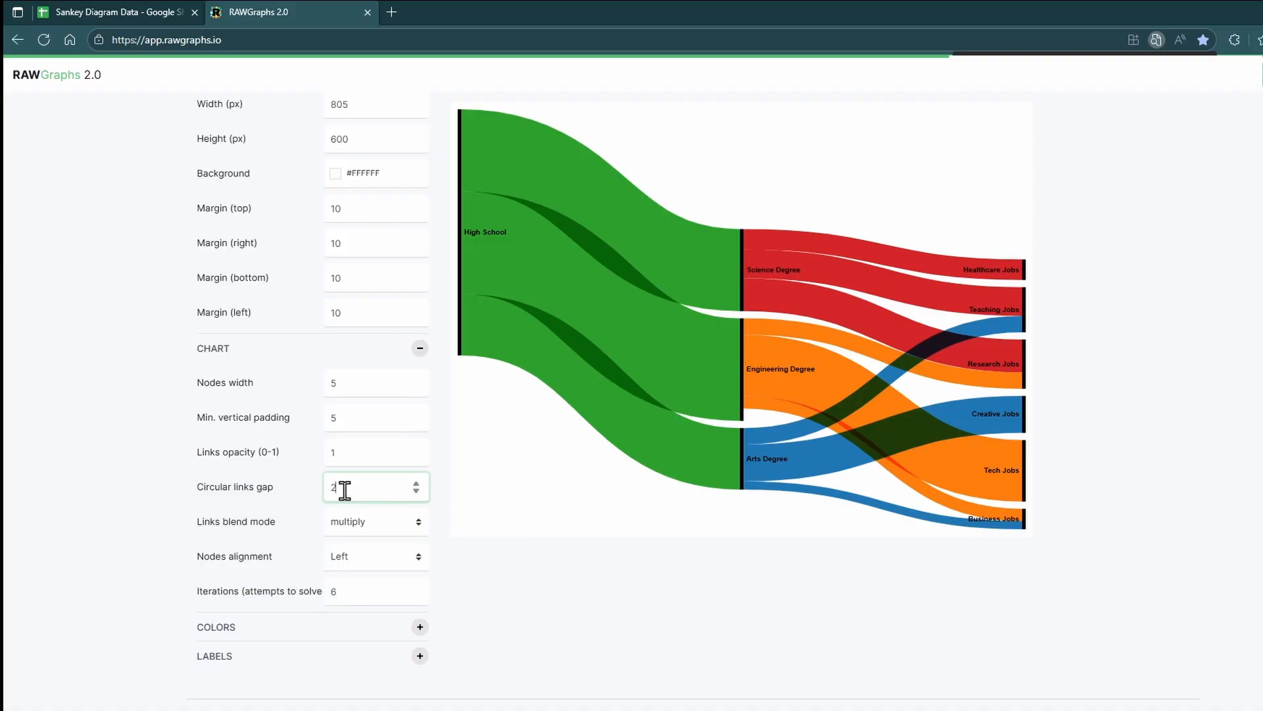
drag(345, 490, 322, 494)
key(Tab)
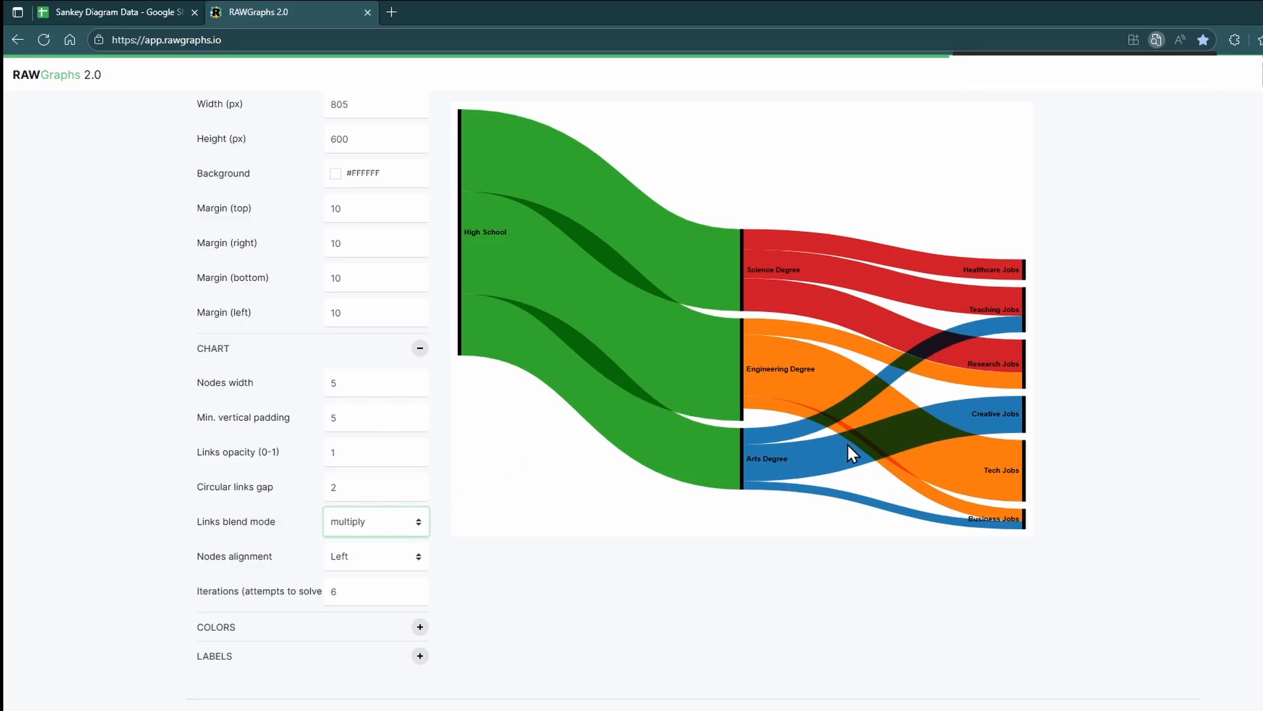
Step: Try the normal links blend mode, then set the links blend mode back to multiply
mouse_move(849, 444)
click(388, 530)
click(377, 549)
mouse_move(923, 460)
click(366, 524)
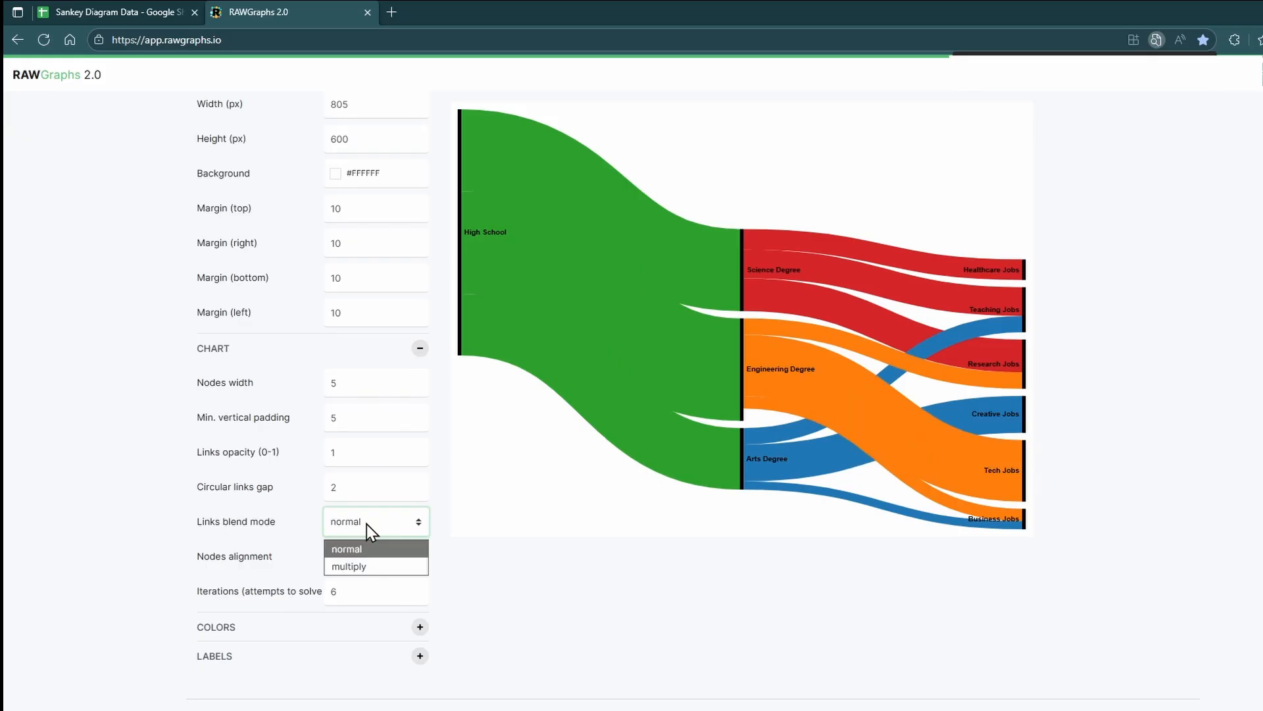
click(367, 573)
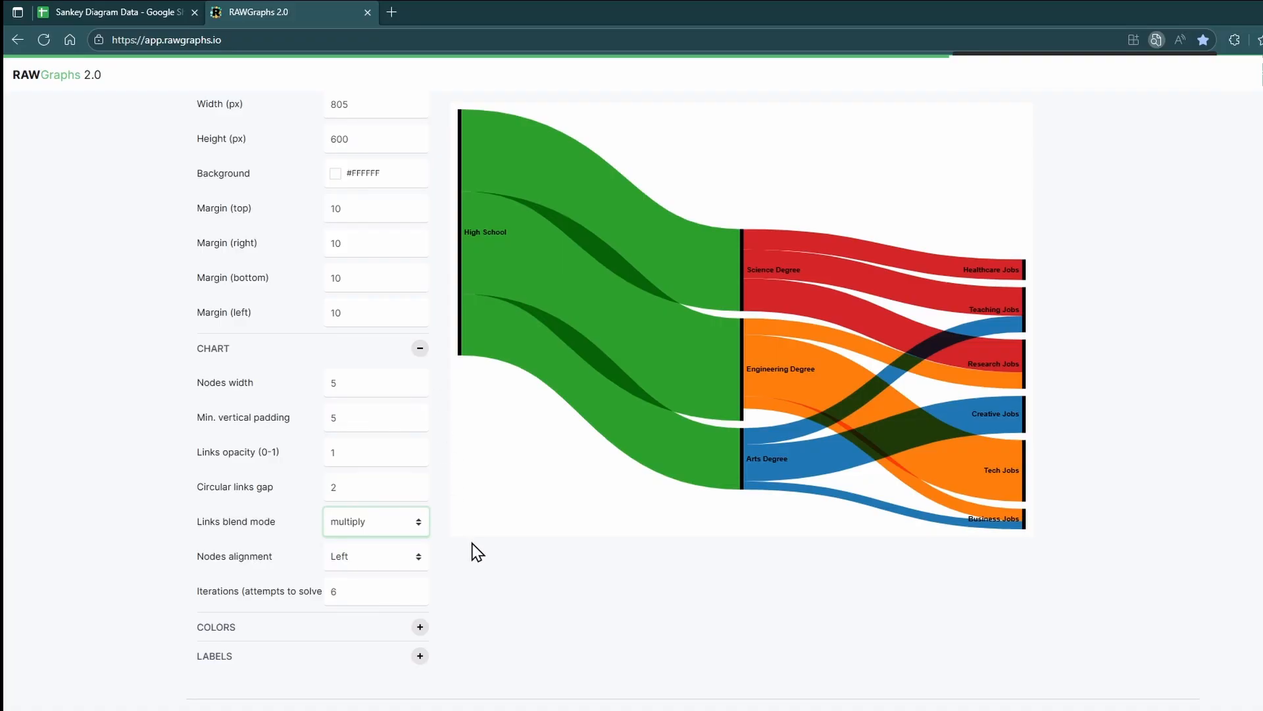
Step: Try the Right, Center and Justify nodes alignments, then set the nodes alignment back to Left
click(374, 558)
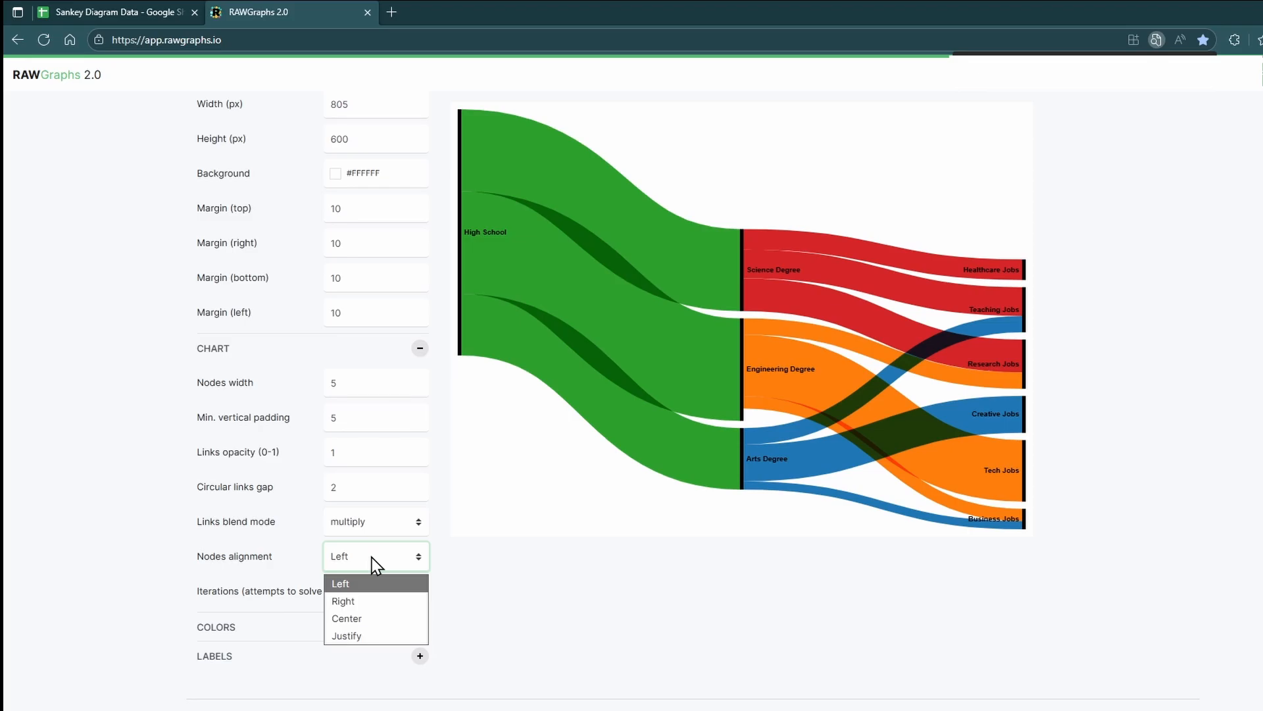
click(359, 599)
click(361, 566)
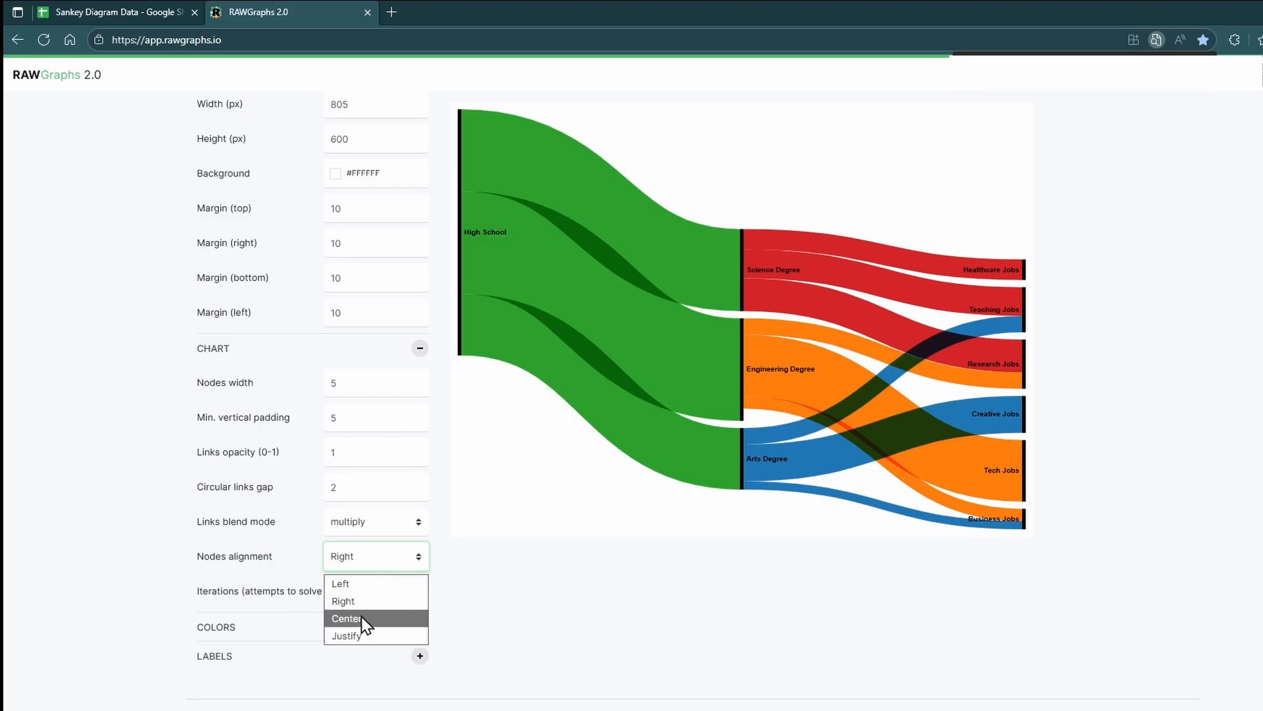
click(361, 617)
click(364, 562)
click(365, 636)
click(363, 563)
click(363, 585)
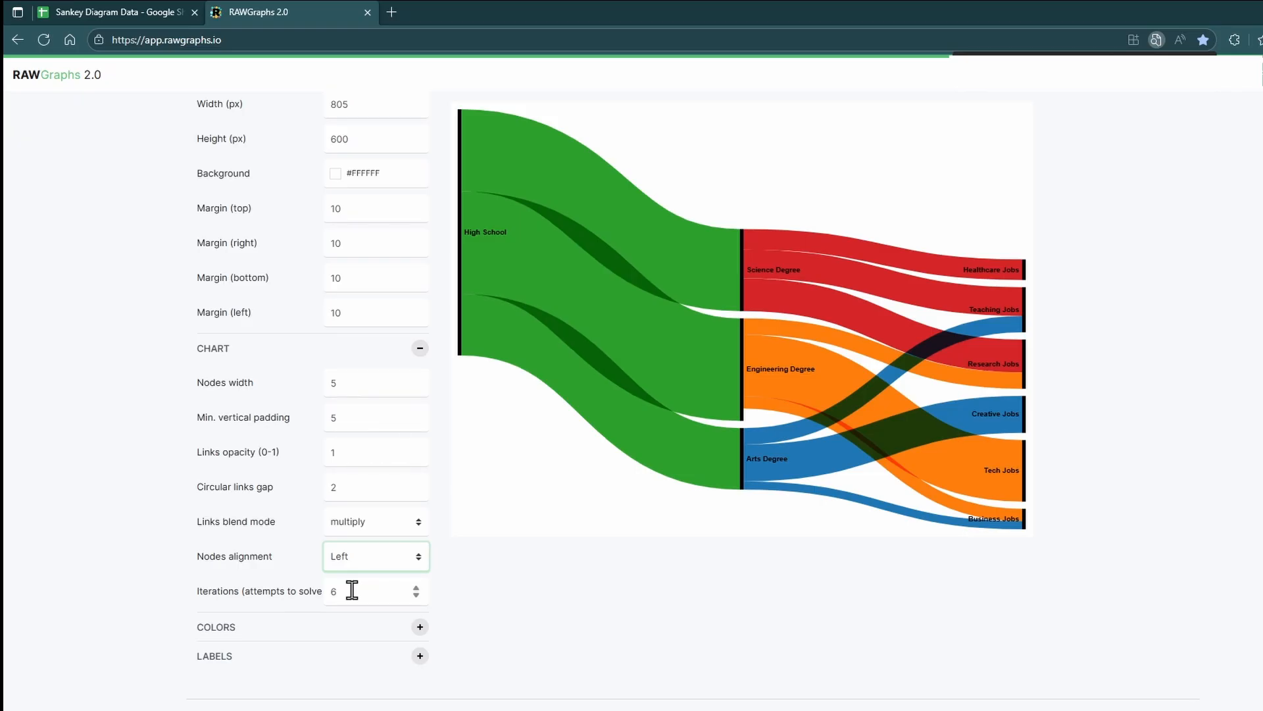
Step: Try iteration counts from 1 up to 12, then set the iterations back to 6
drag(349, 590, 323, 599)
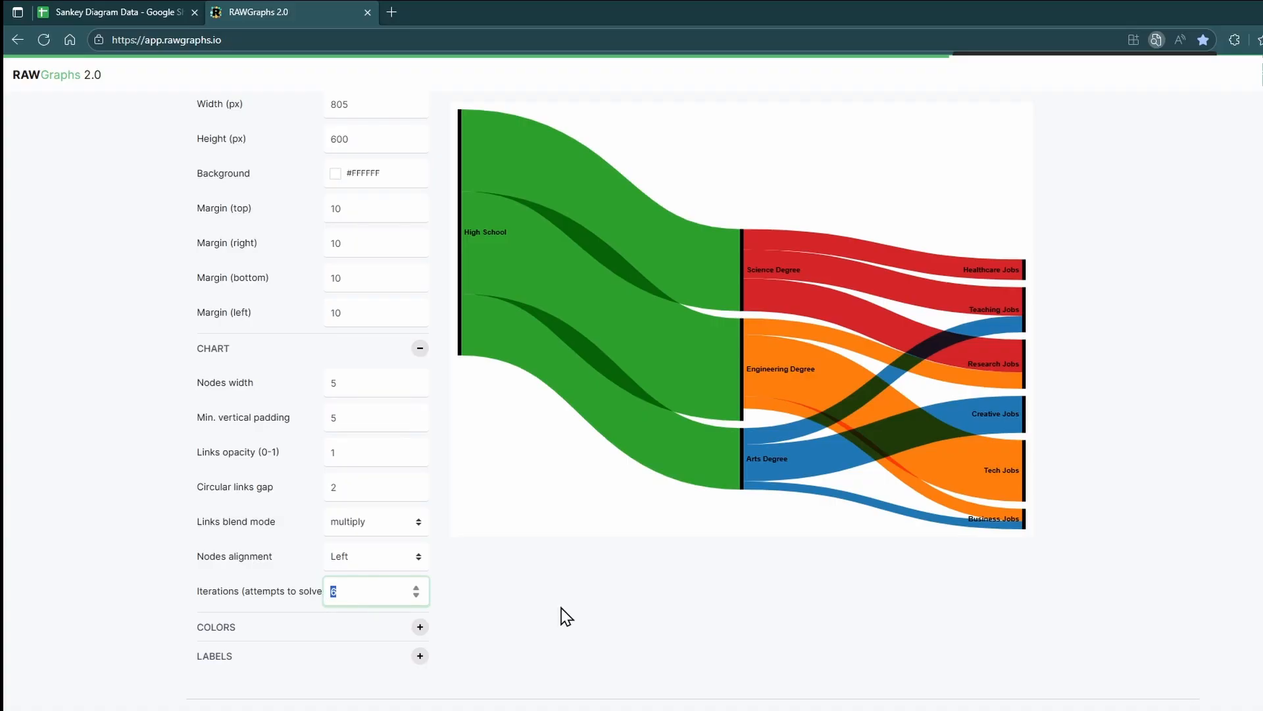
text(1)
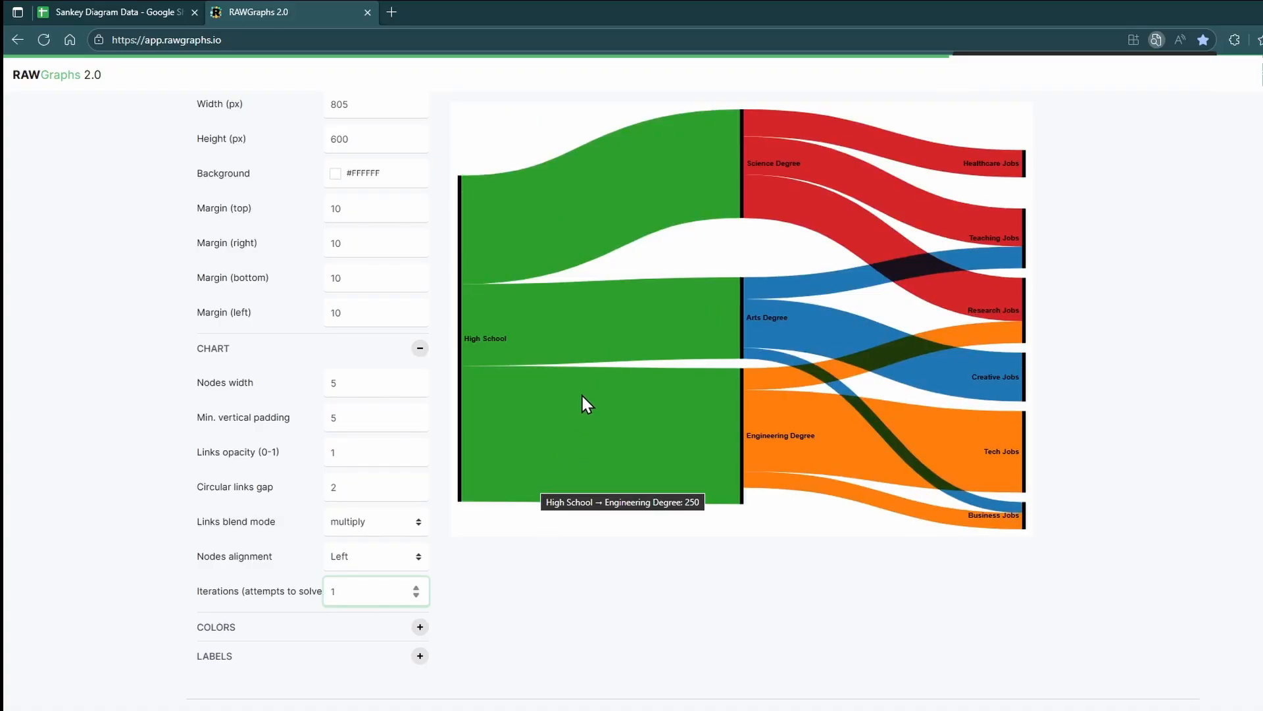
click(416, 587)
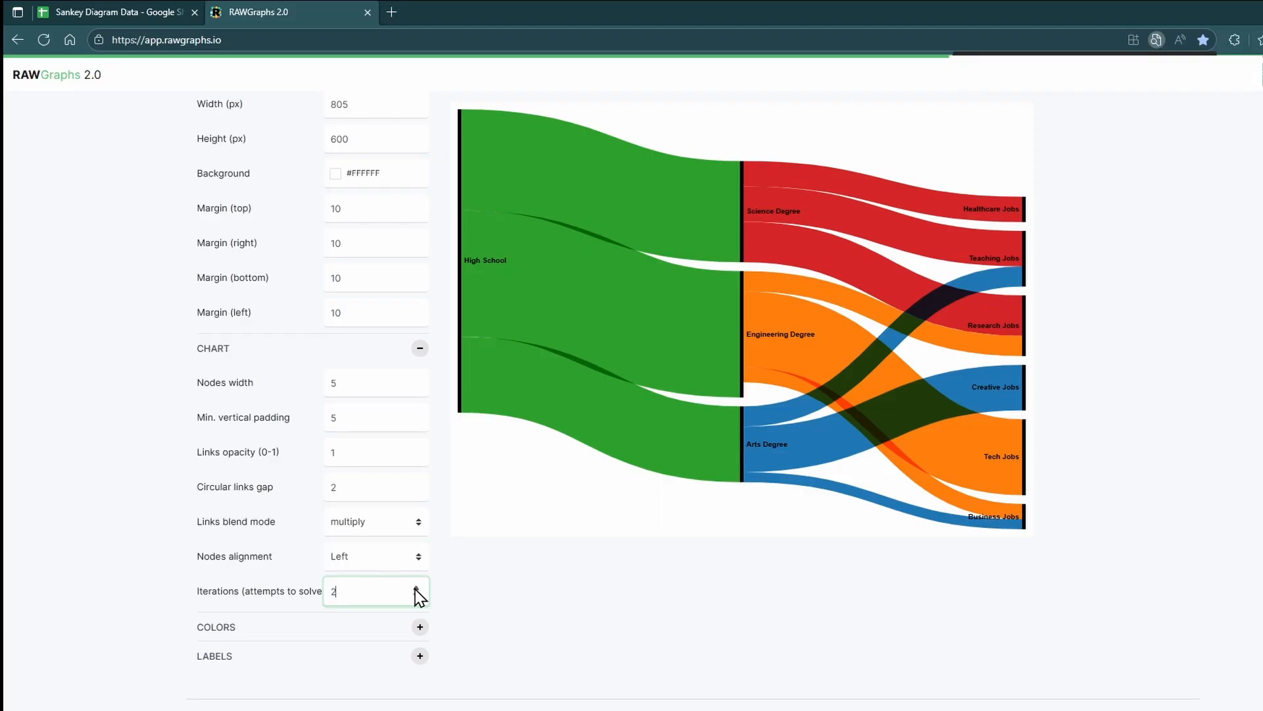
click(415, 587)
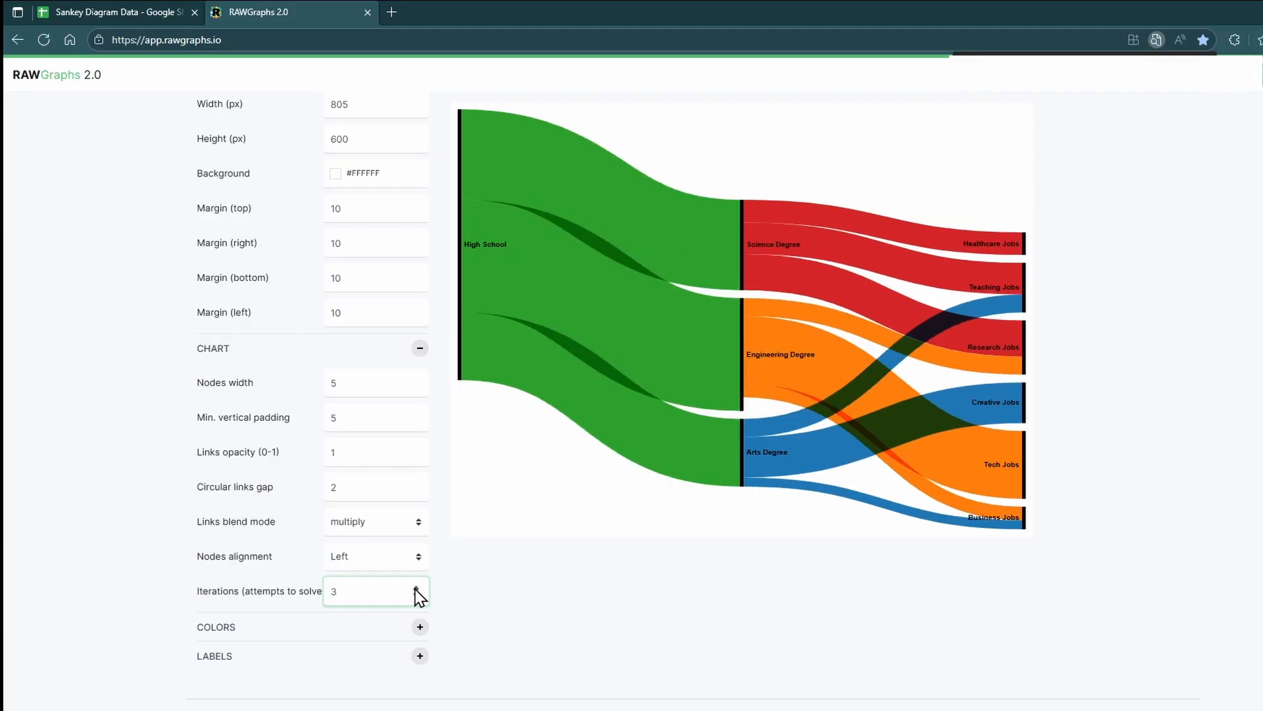
click(415, 587)
click(415, 587)
click(416, 587)
click(416, 587)
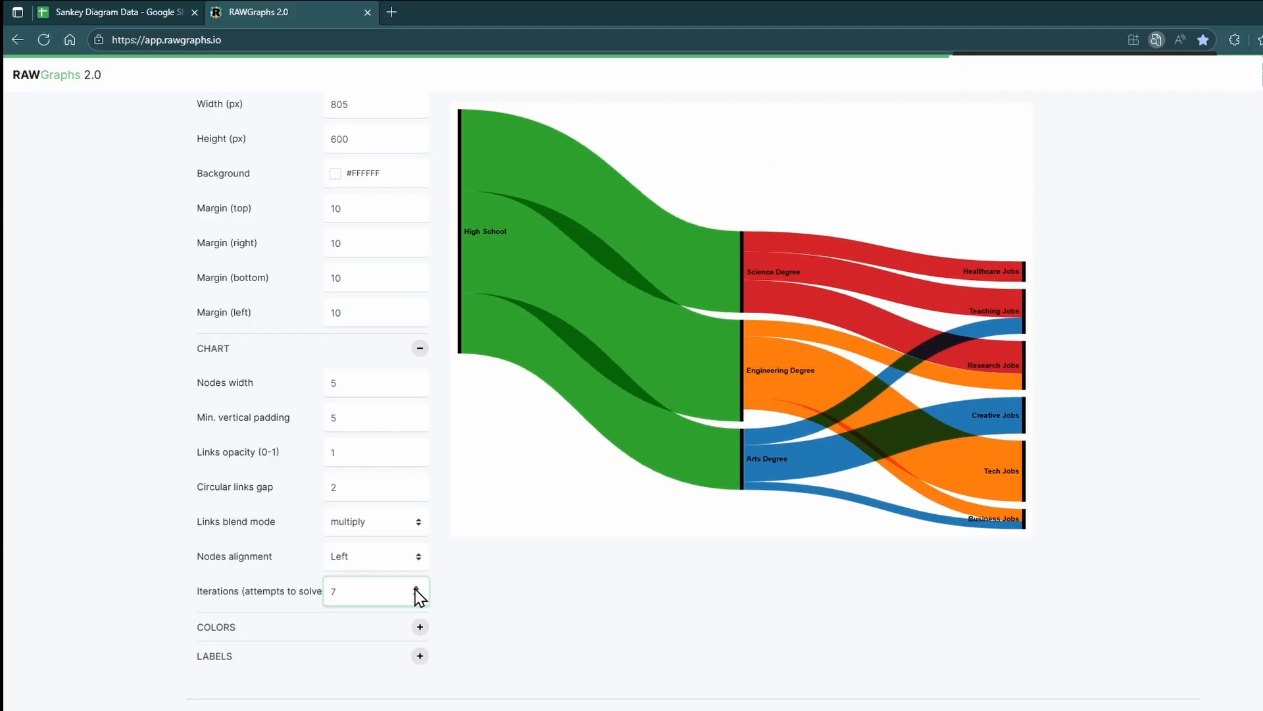
click(415, 587)
click(416, 587)
click(416, 587)
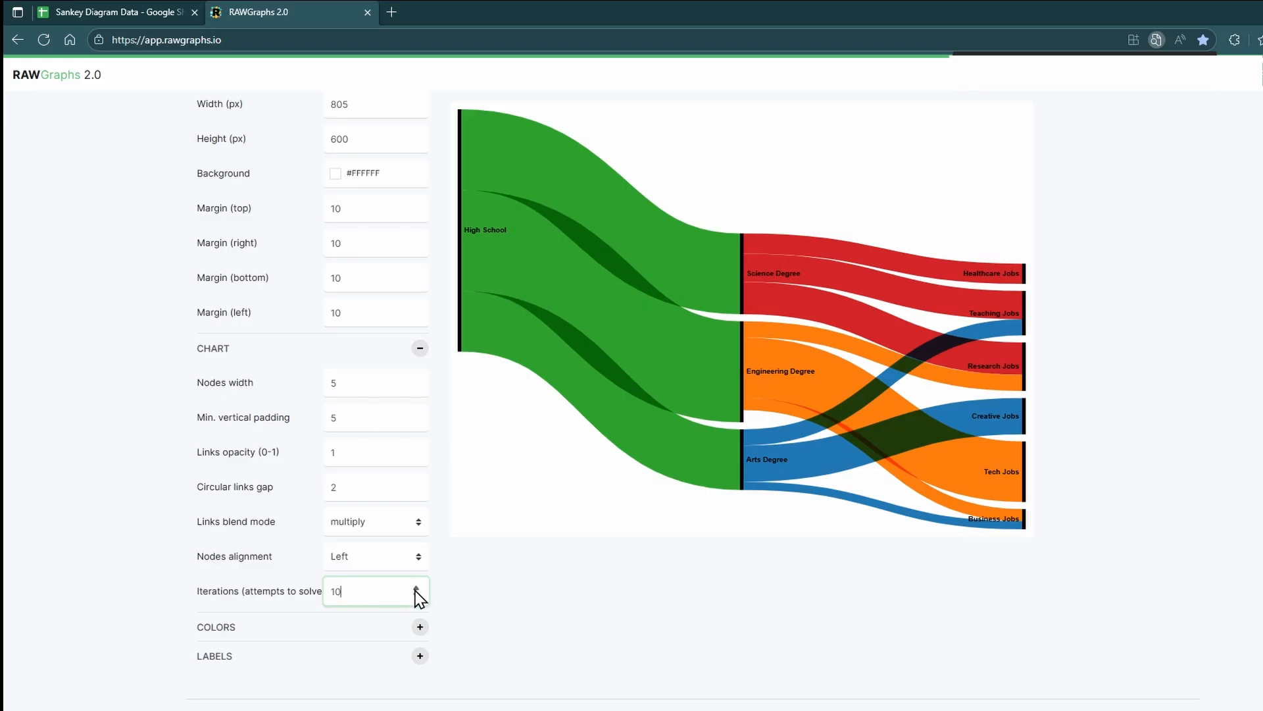
click(416, 587)
click(416, 587)
double_click(350, 593)
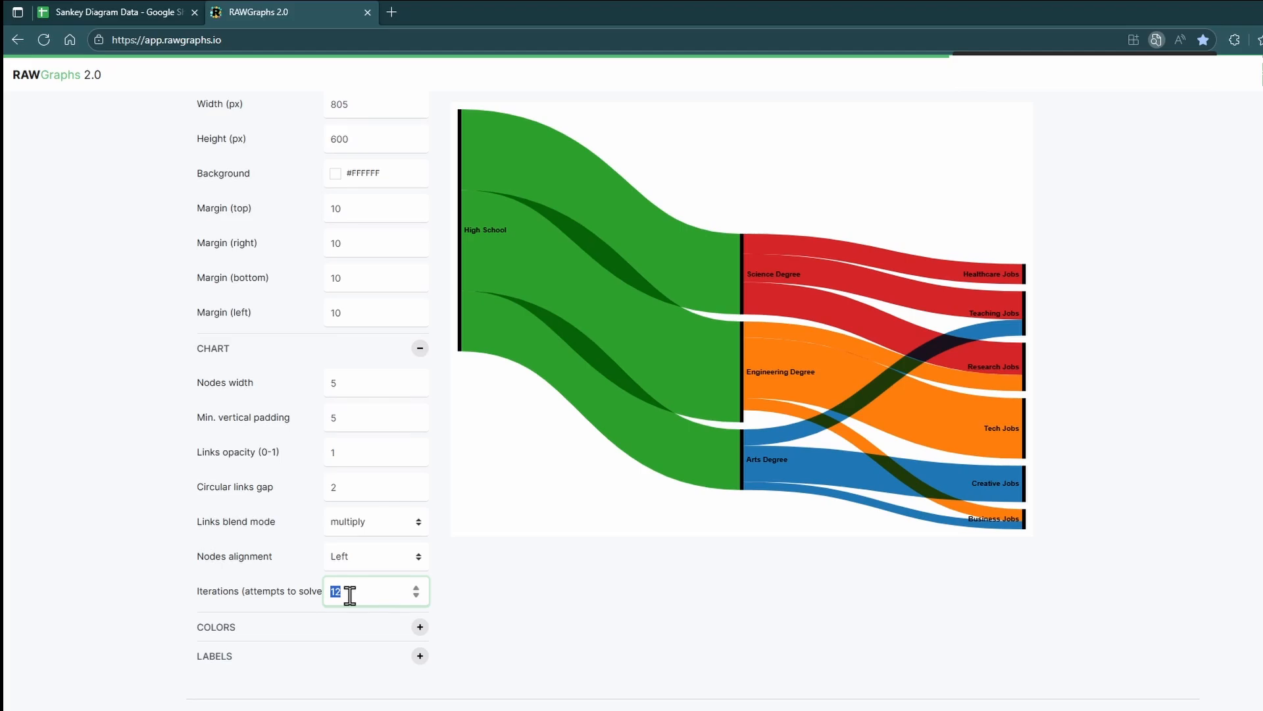
text(6)
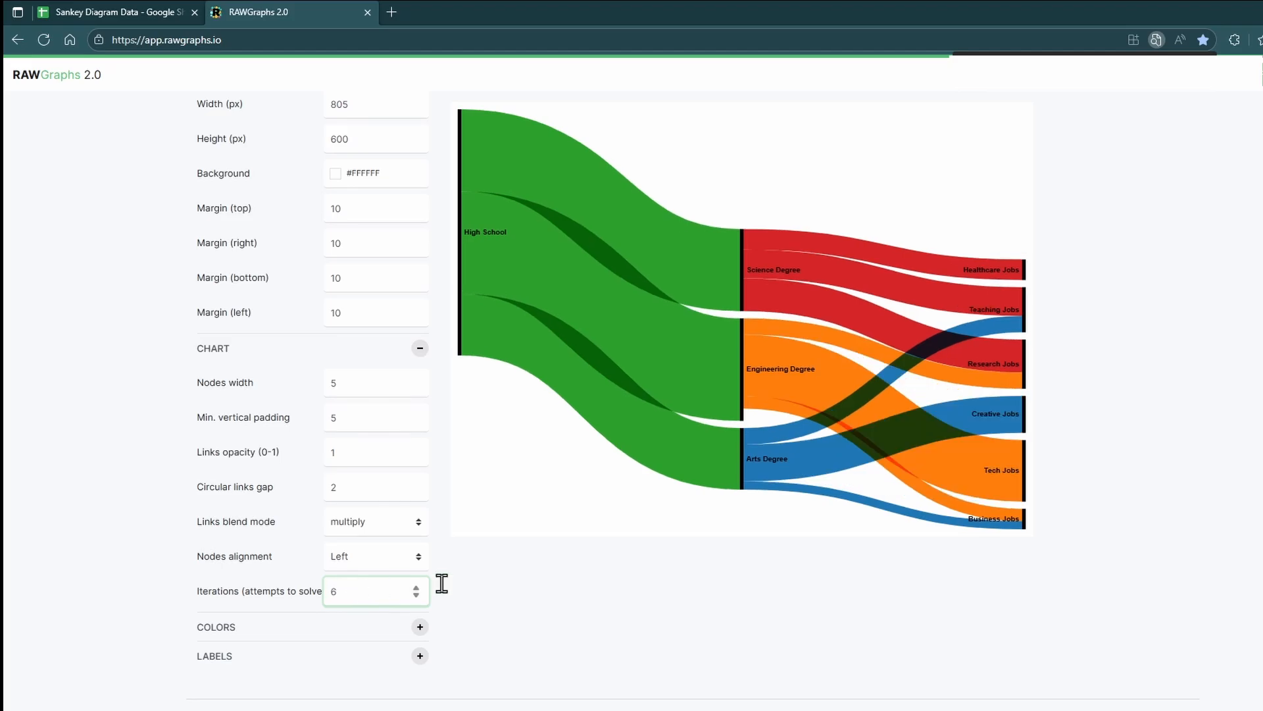
click(539, 583)
Step: Try the Turbo discrete and Spectral discrete color schemes, then restore the Categorical 10 scheme
click(419, 627)
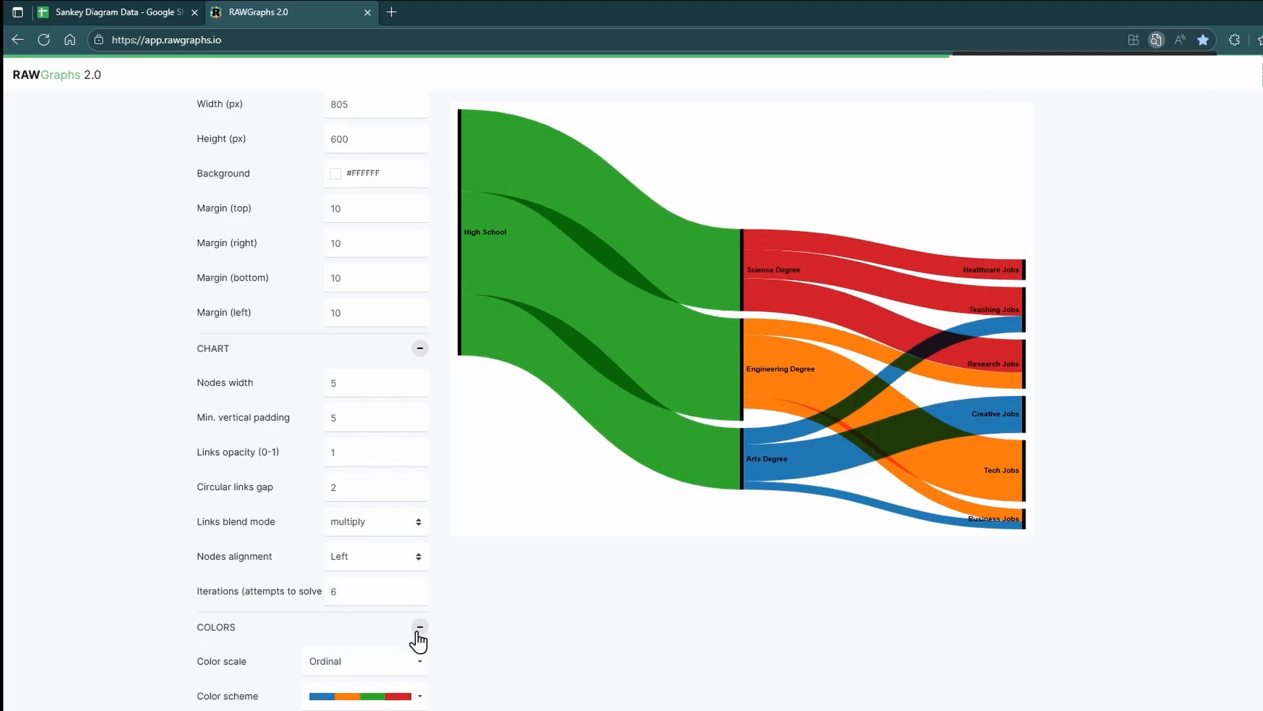
scroll(418, 637, down, 4)
click(415, 459)
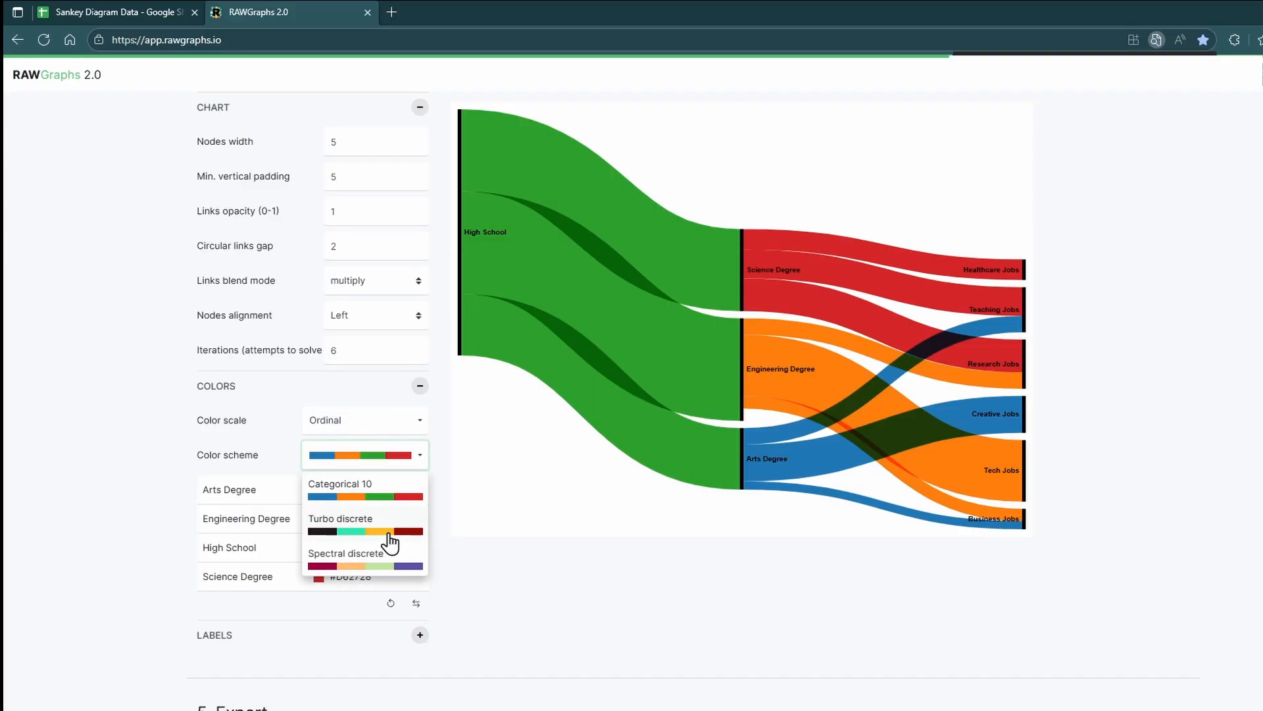
click(391, 542)
click(405, 461)
click(391, 556)
click(373, 497)
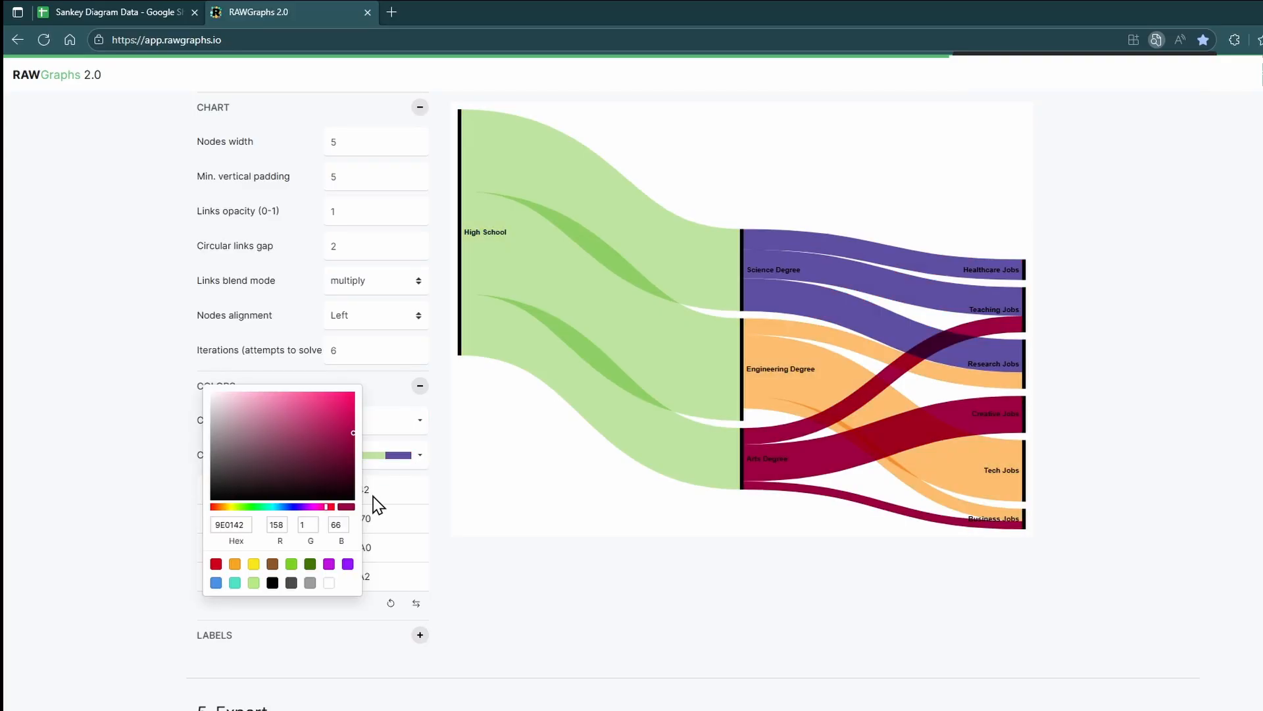
click(483, 524)
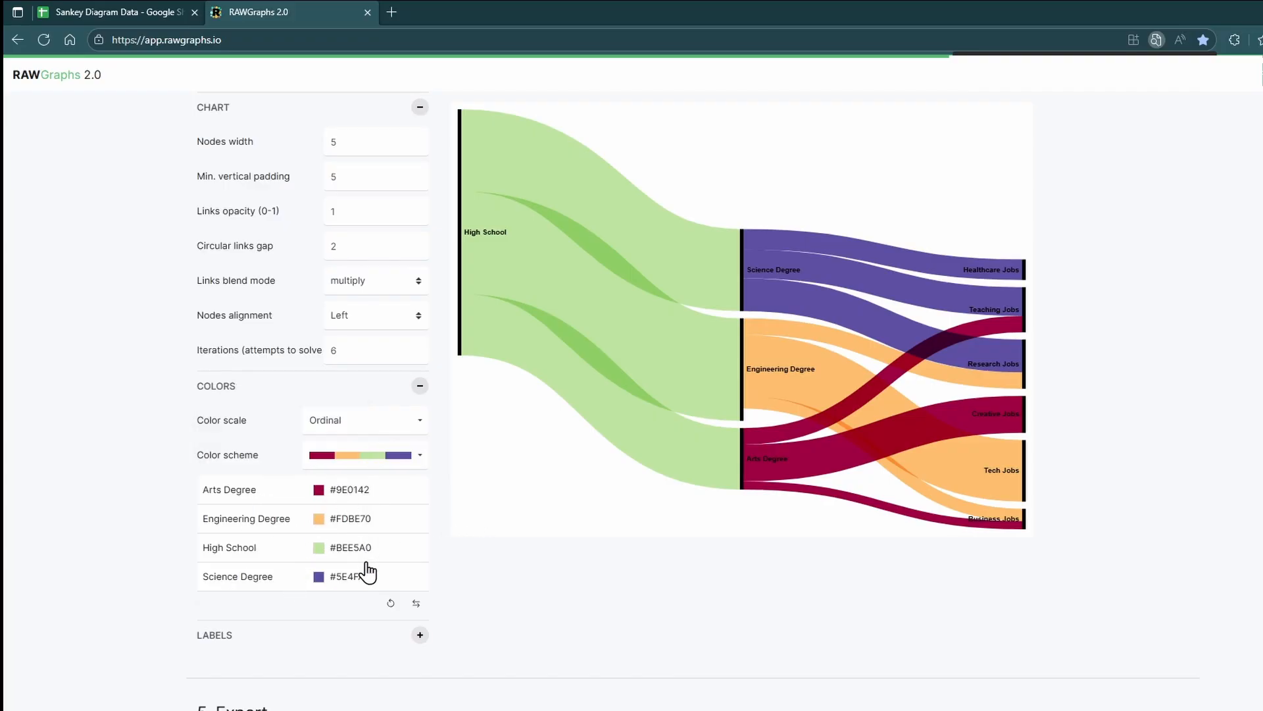
click(383, 455)
click(384, 490)
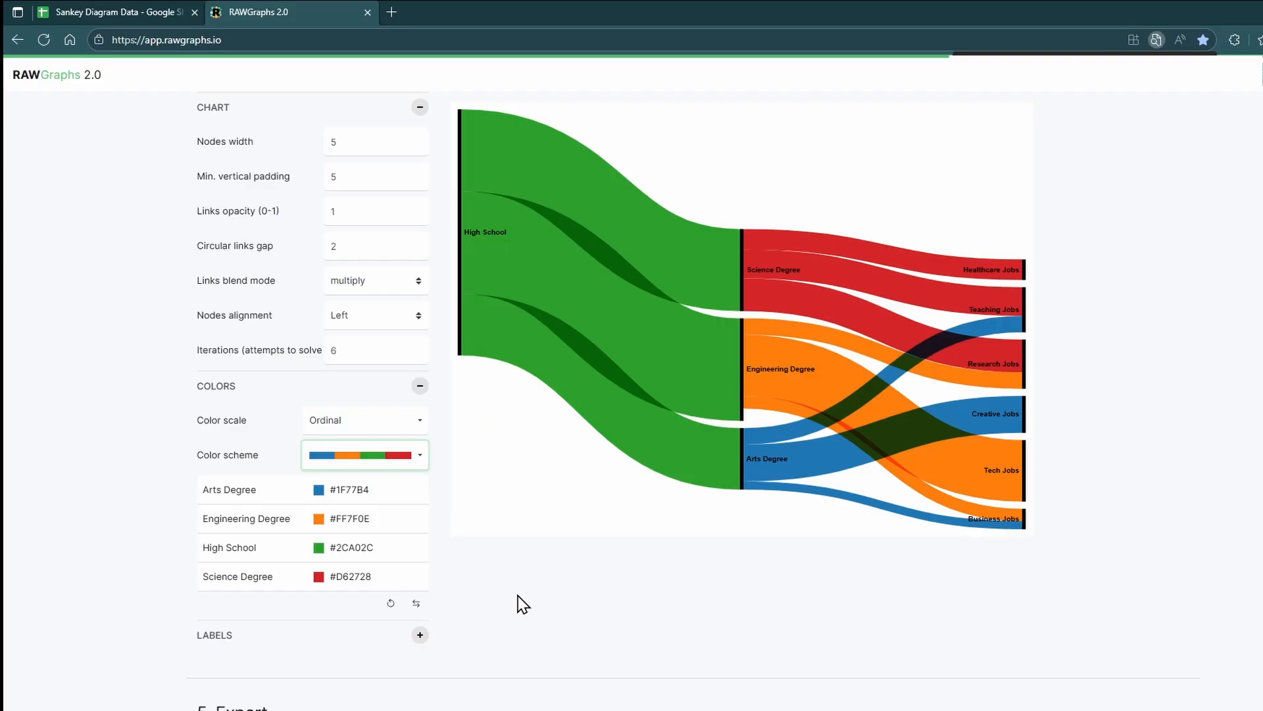
Step: Expand the label options and turn on Show nodes values
click(419, 634)
scroll(443, 614, down, 3)
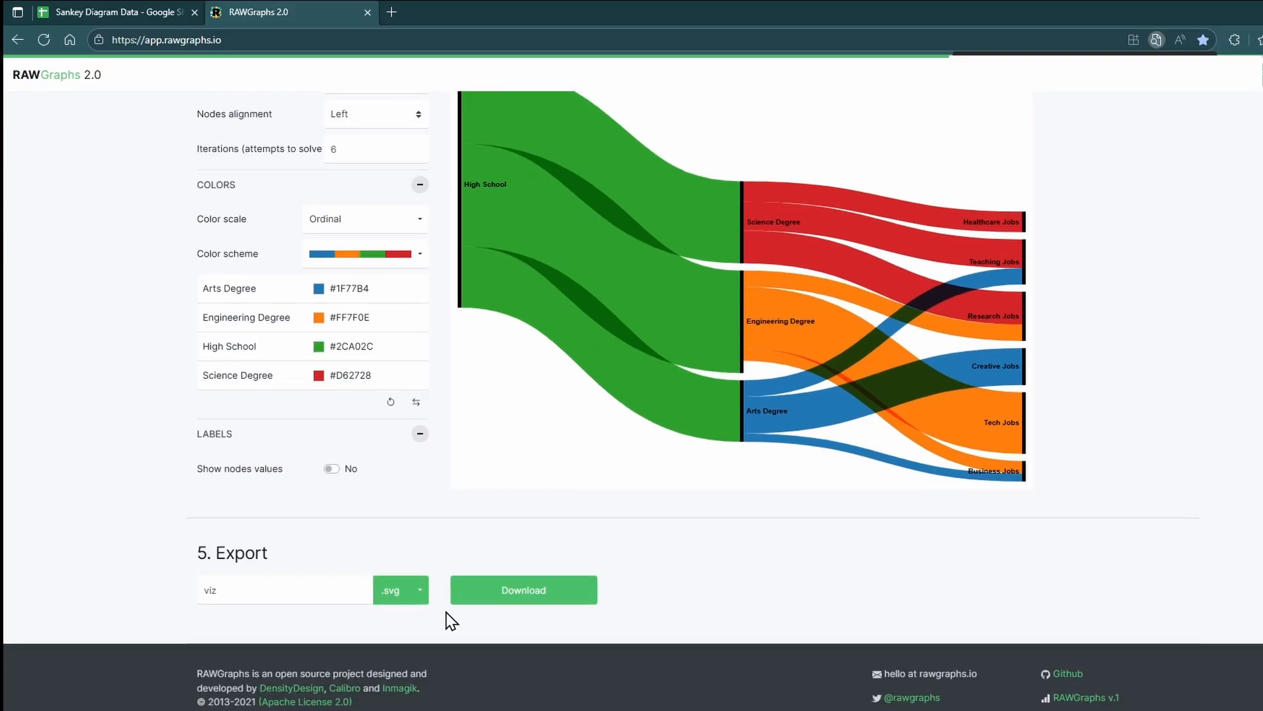
click(333, 469)
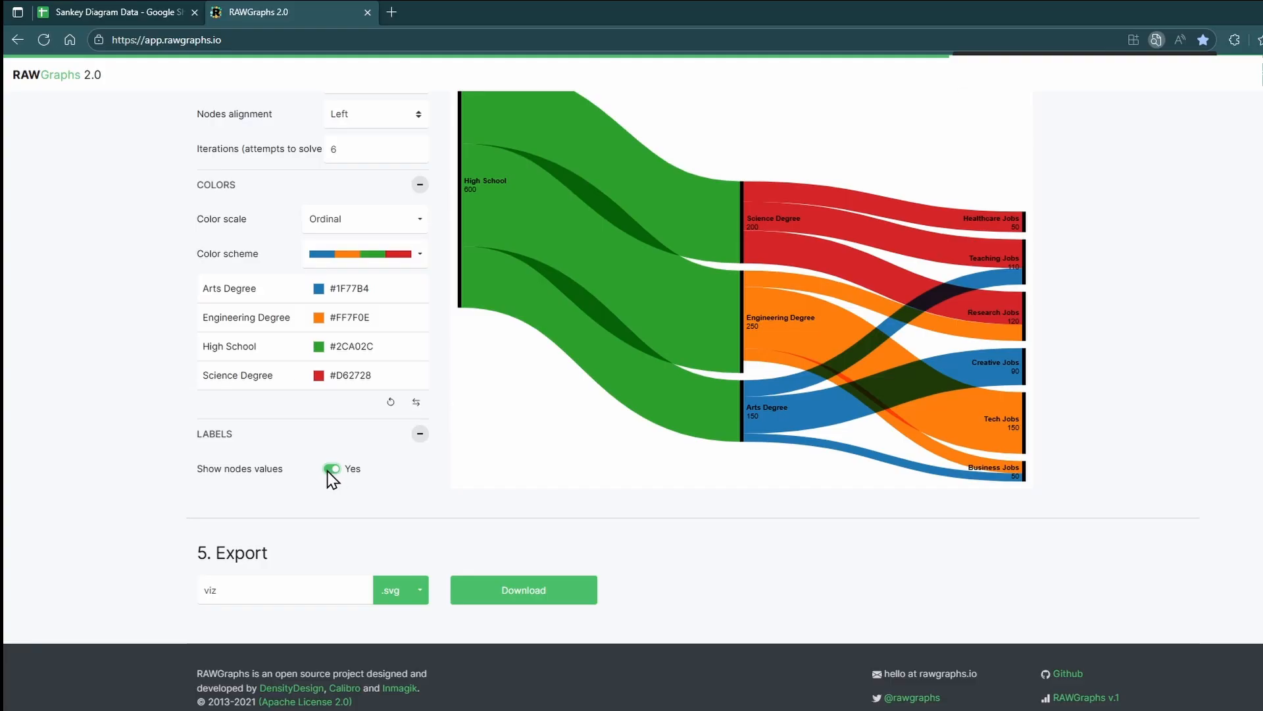
Step: Export the chart in .svg format with the file name viz and download it
scroll(498, 524, up, 3)
scroll(498, 525, down, 3)
click(419, 590)
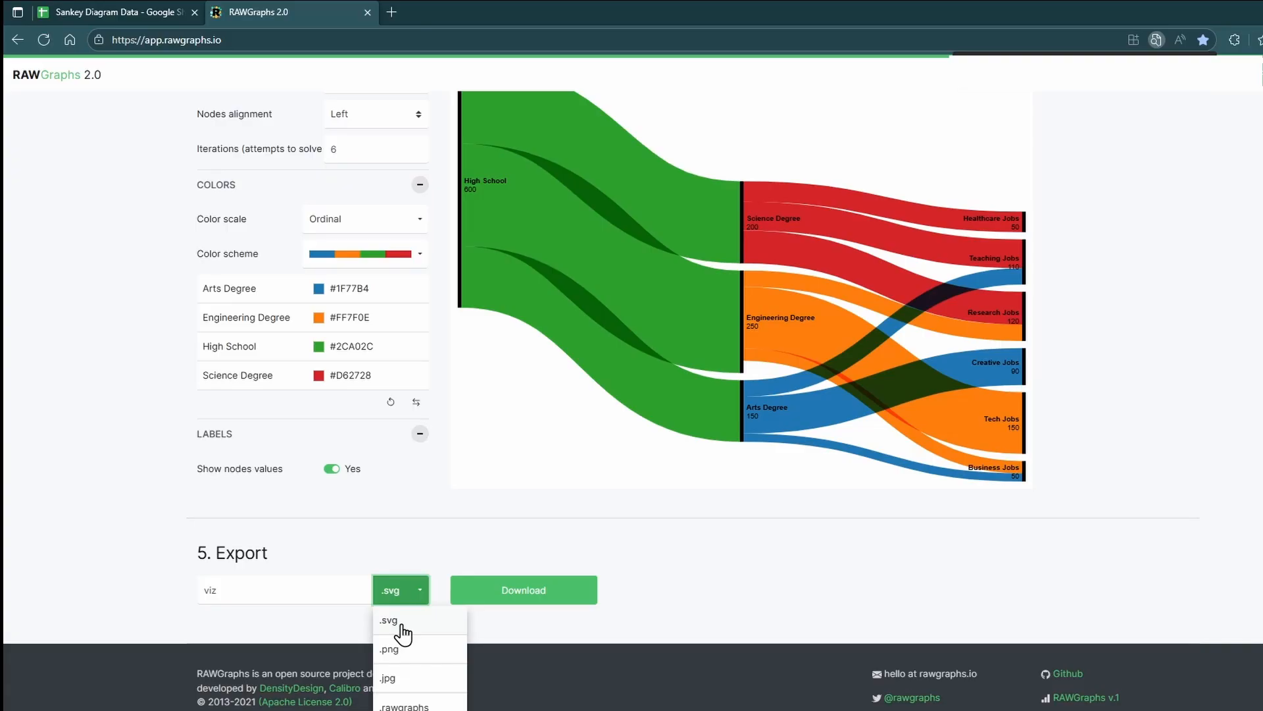
click(403, 629)
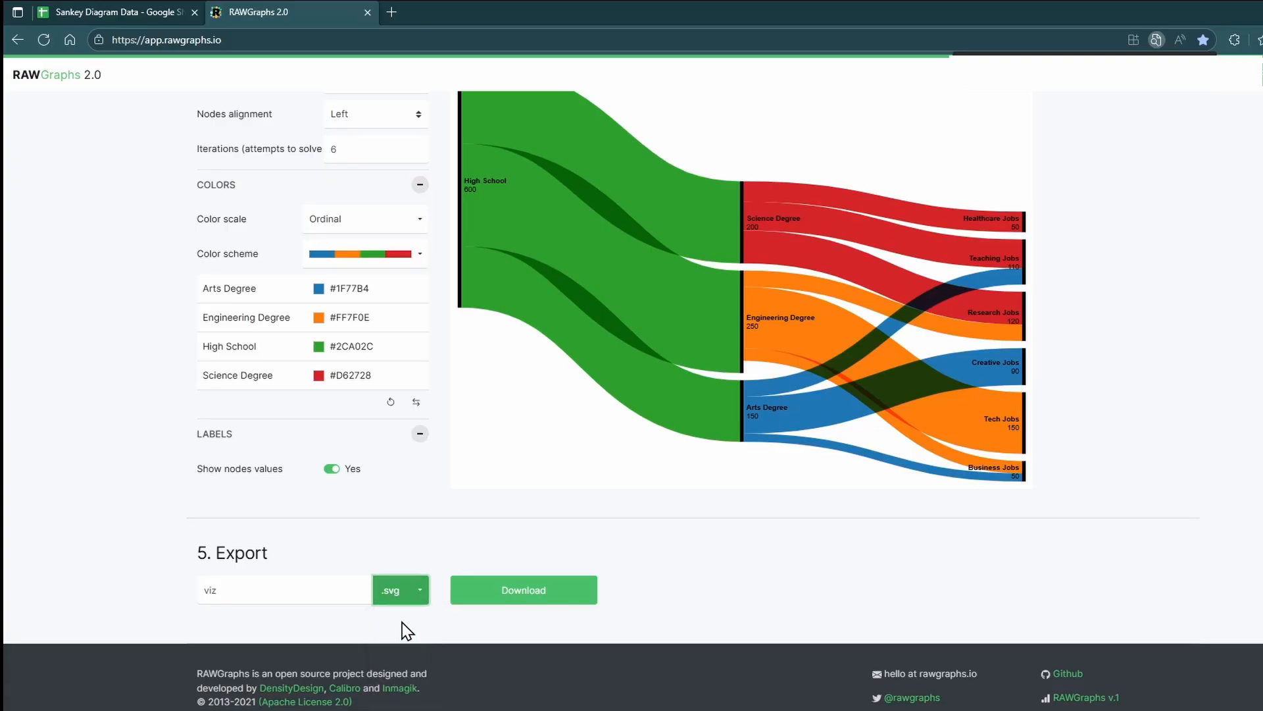
click(525, 592)
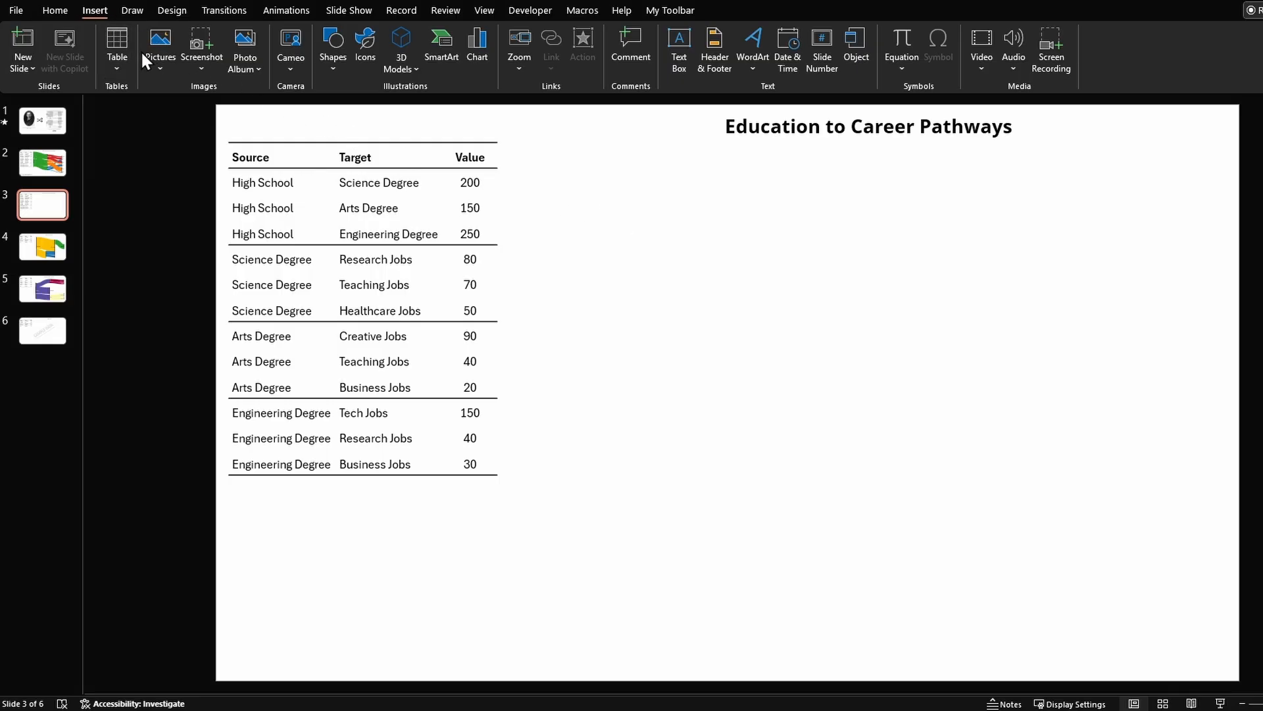
Step: Switch to PowerPoint and insert the viz.svg picture from this device onto the slide beside the table
click(156, 70)
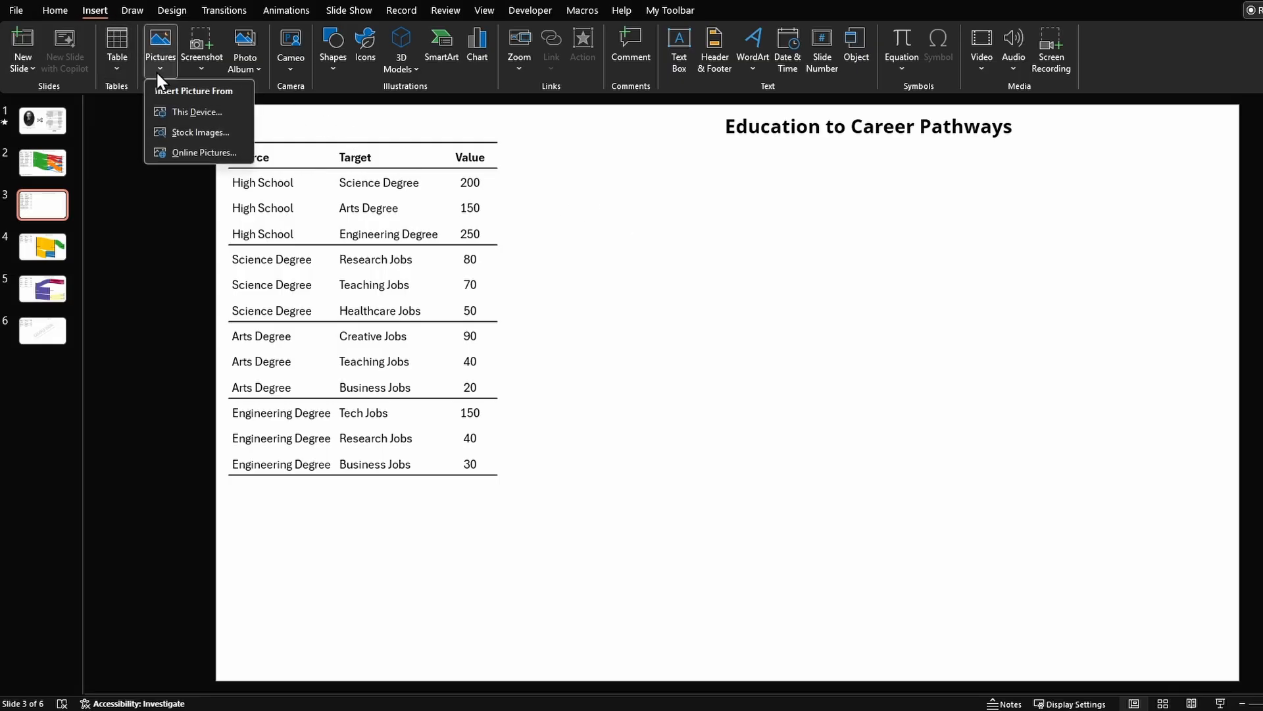
click(196, 110)
click(117, 122)
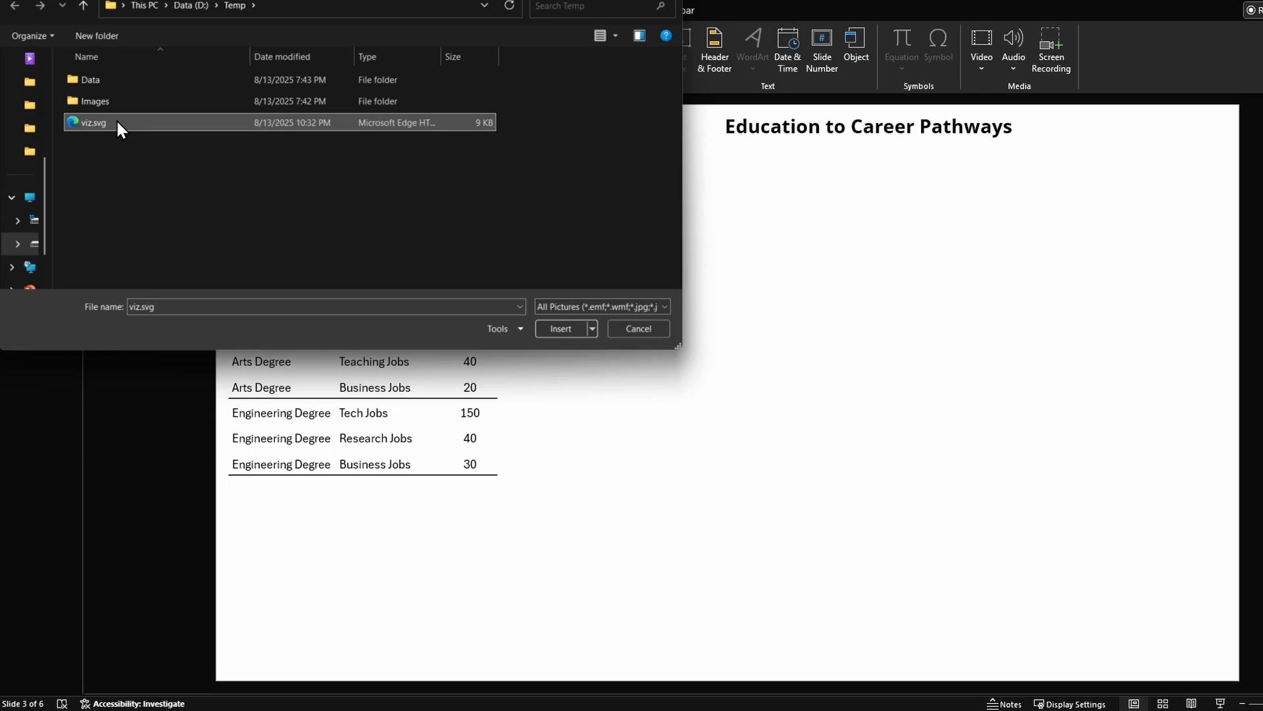
click(563, 330)
drag(564, 330, 685, 344)
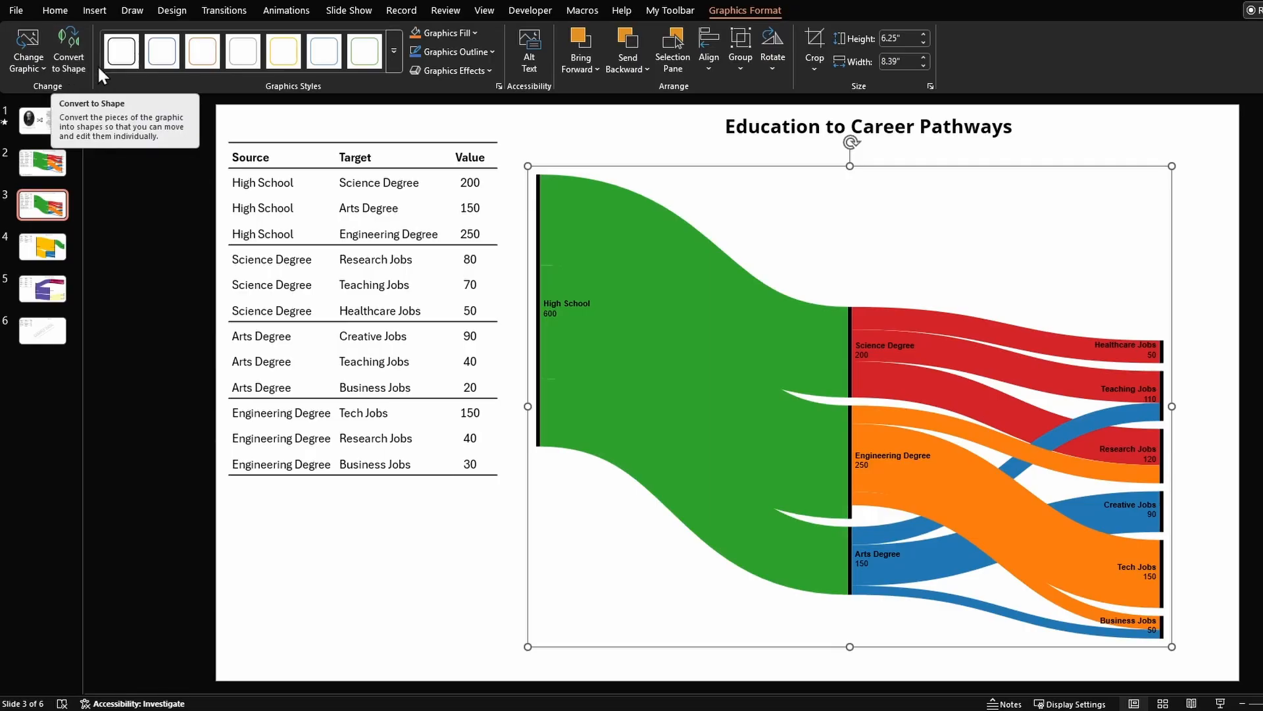
Step: Convert the inserted graphic to shapes and drag one of its pieces to the left
click(69, 56)
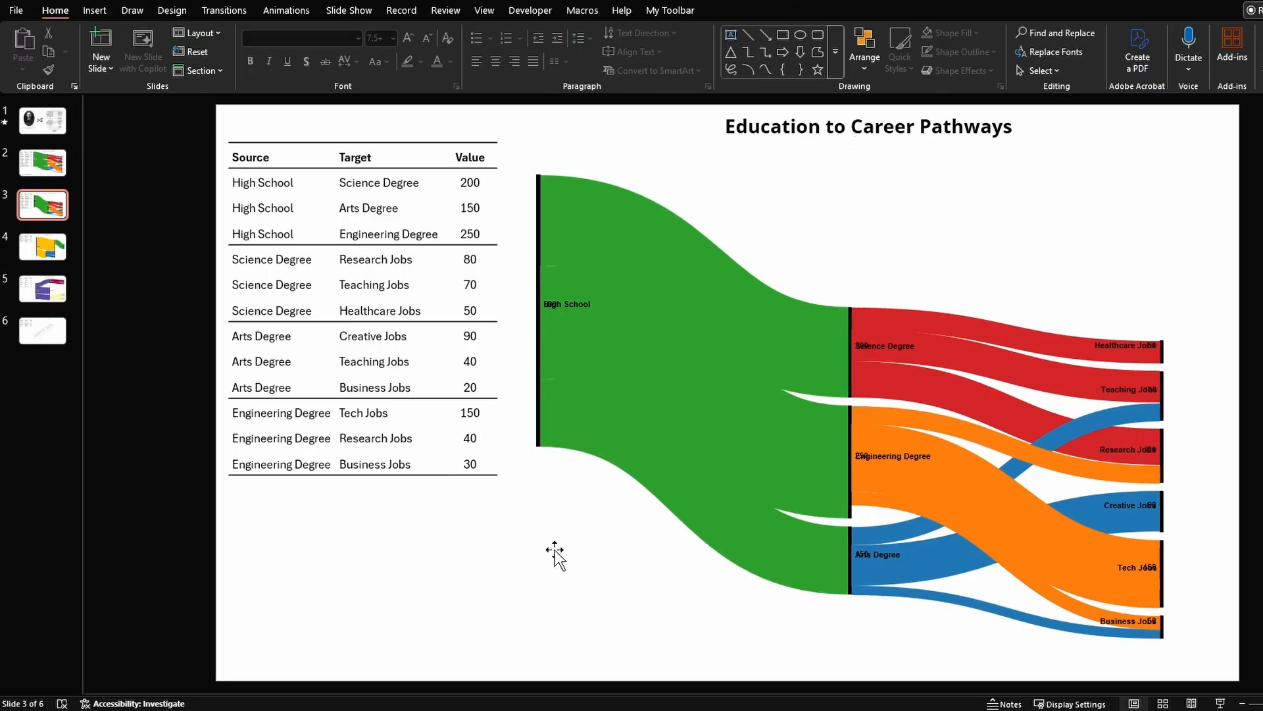
drag(556, 555, 333, 586)
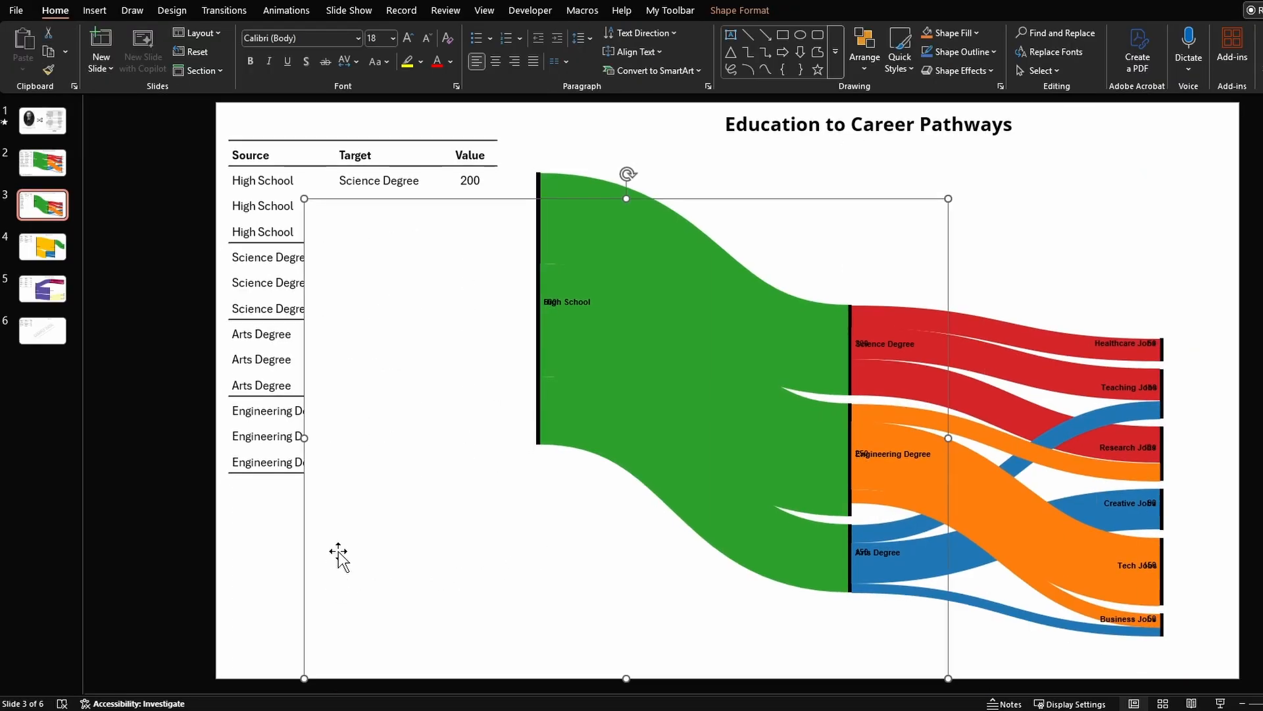